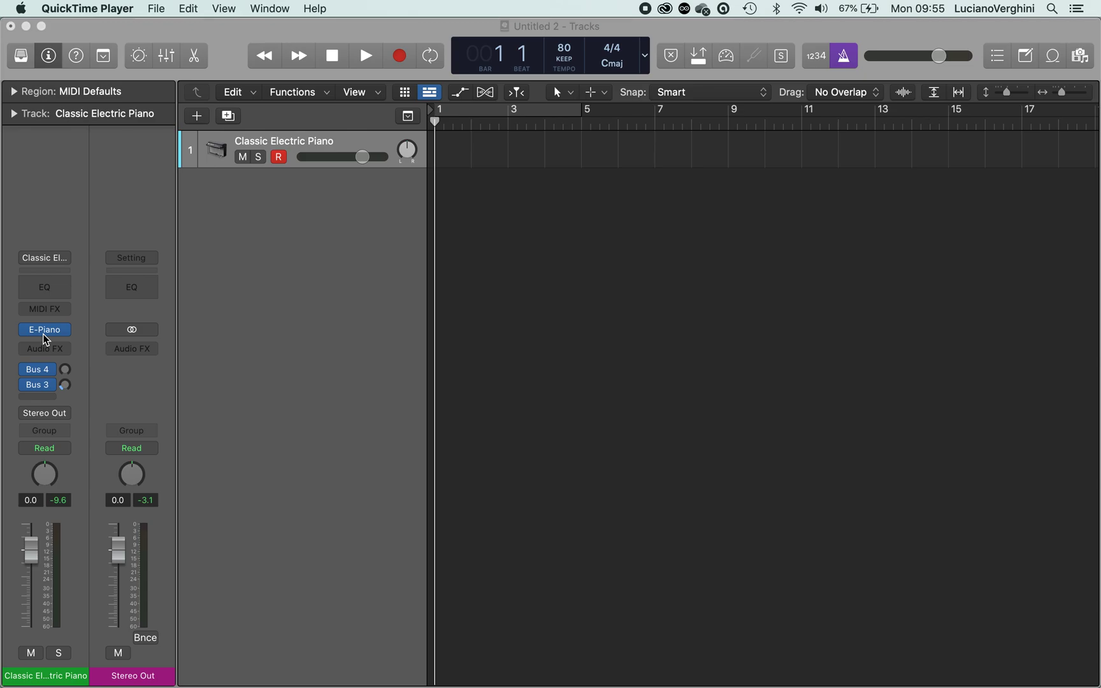
Record chords on the Classic Electric Piano track with Musical Typing keys A, F, H, U, L
left_click(487, 348)
key("super+k")
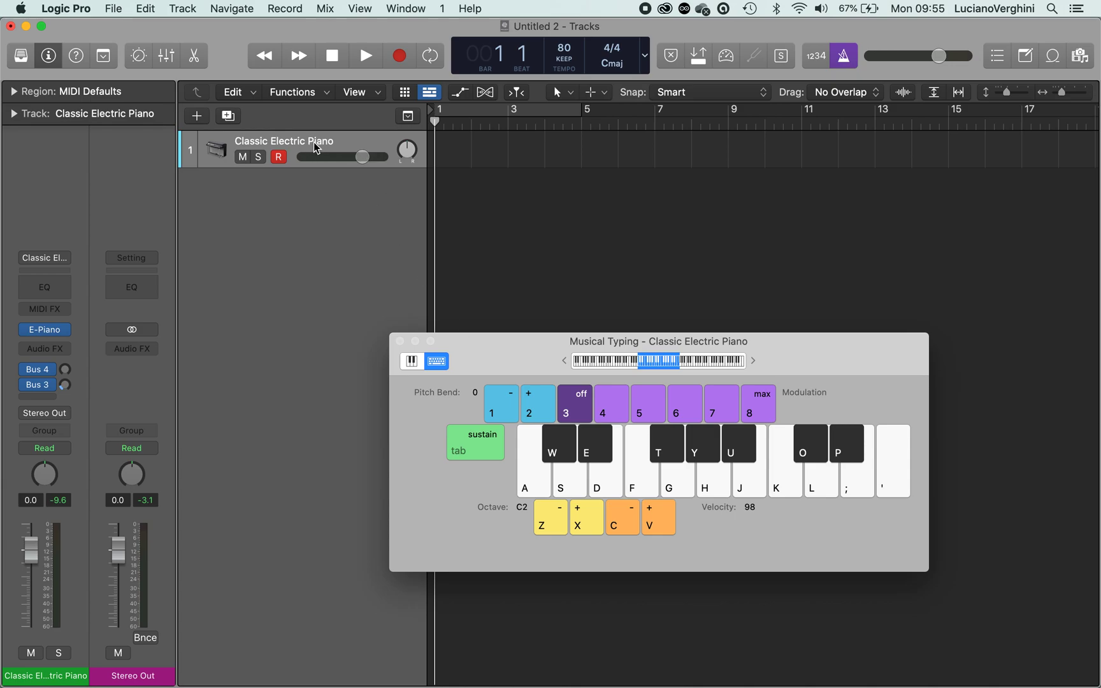
left_click(399, 57)
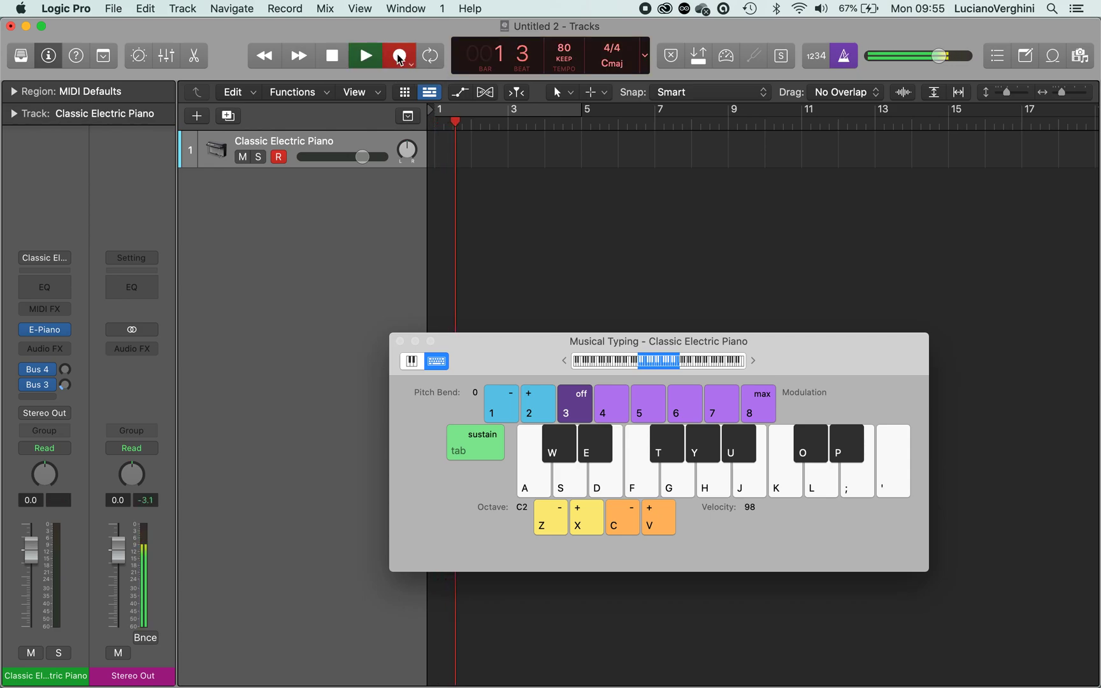
key("a")
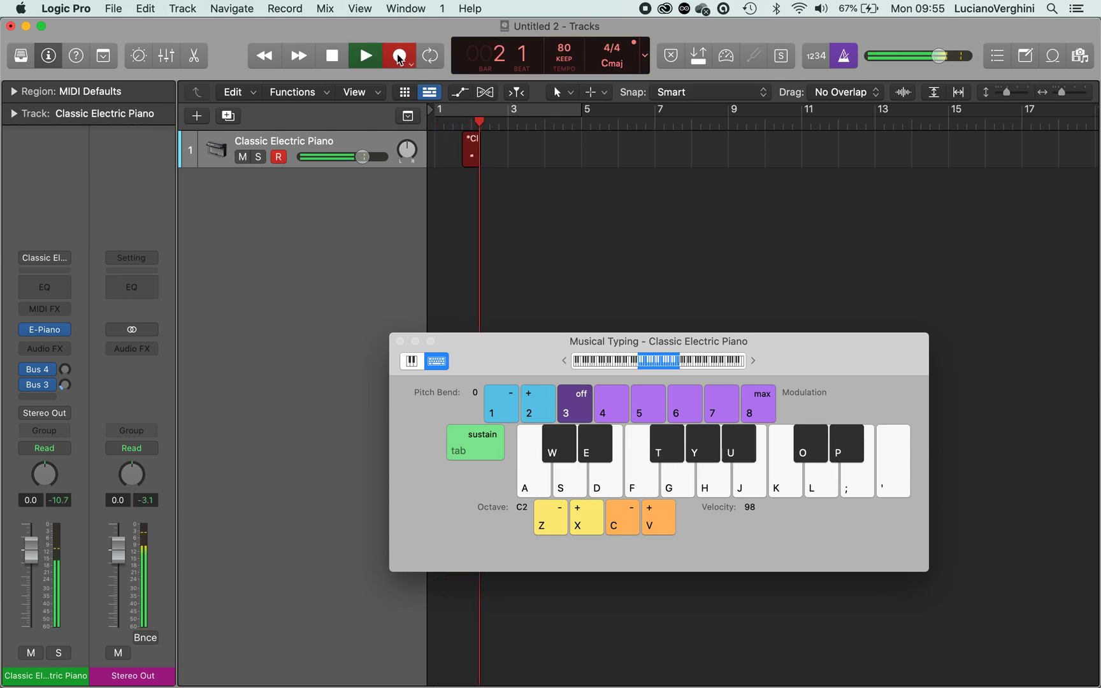
key("f")
key("h")
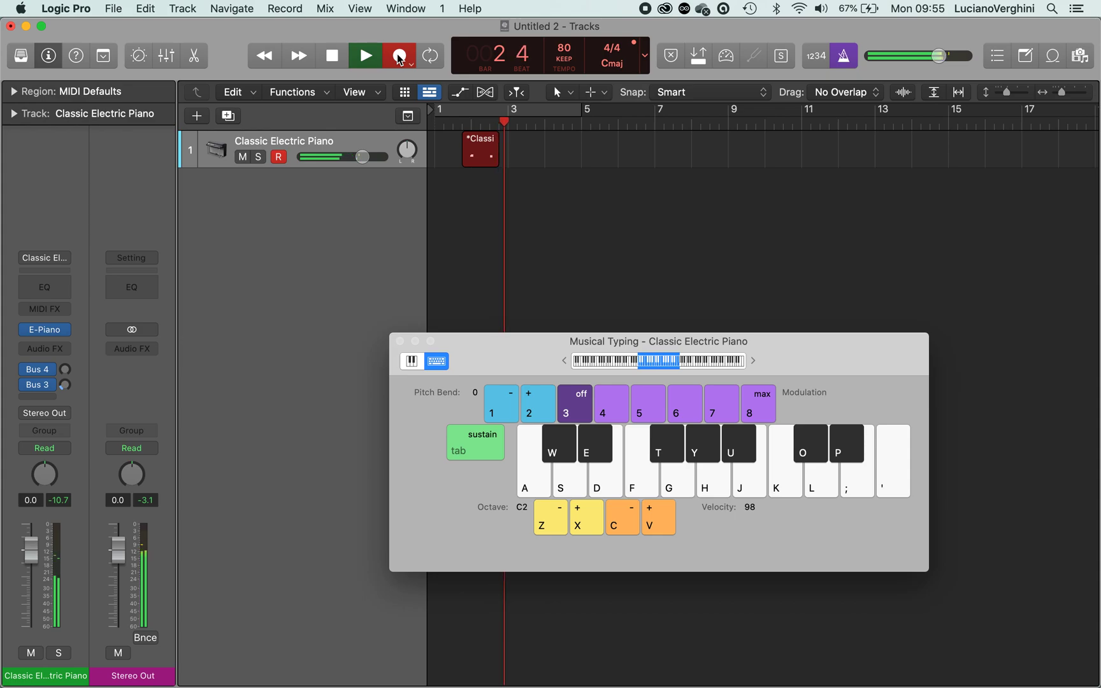
key("u")
key("l")
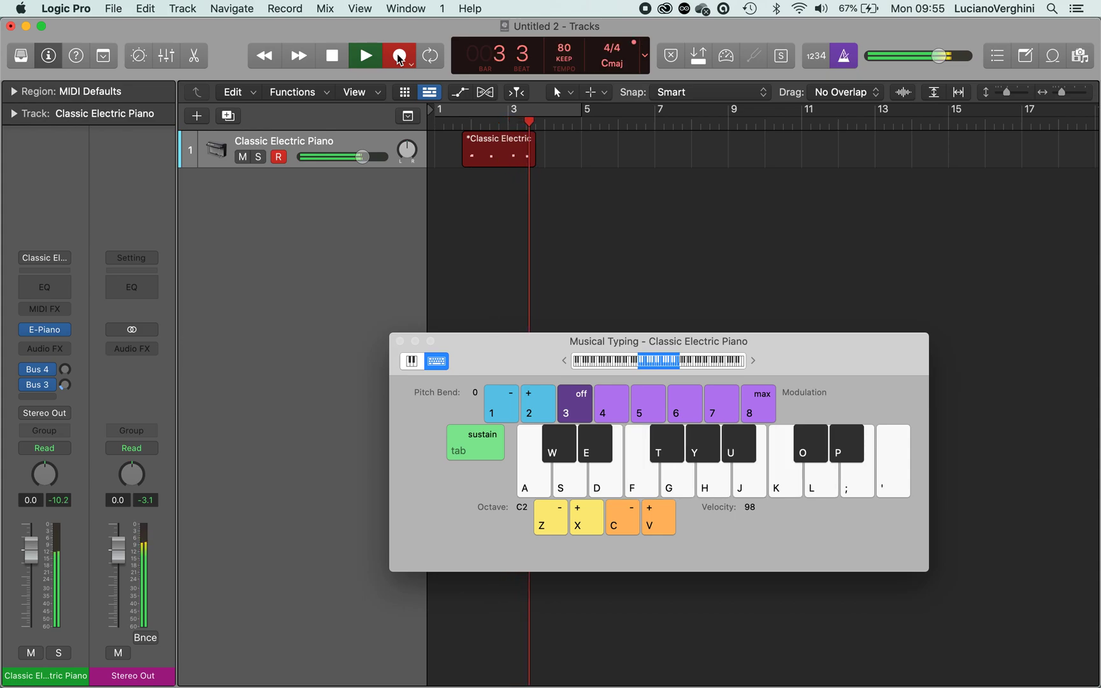
key("space")
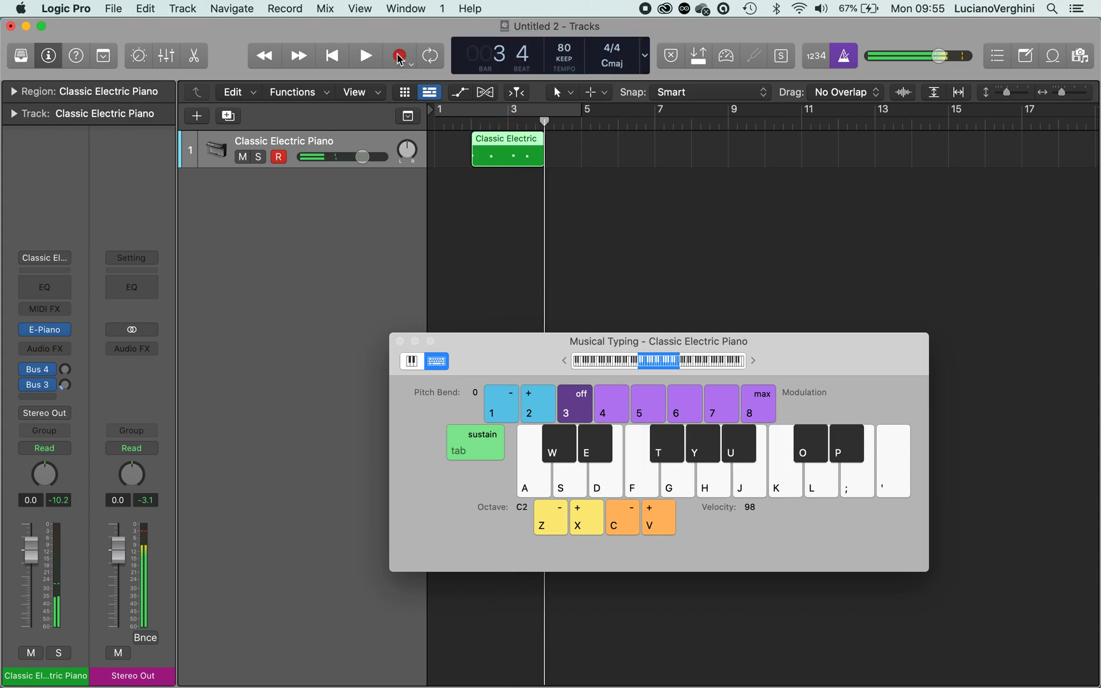
Close Musical Typing and open the recorded region in the Piano Roll
left_click(399, 342)
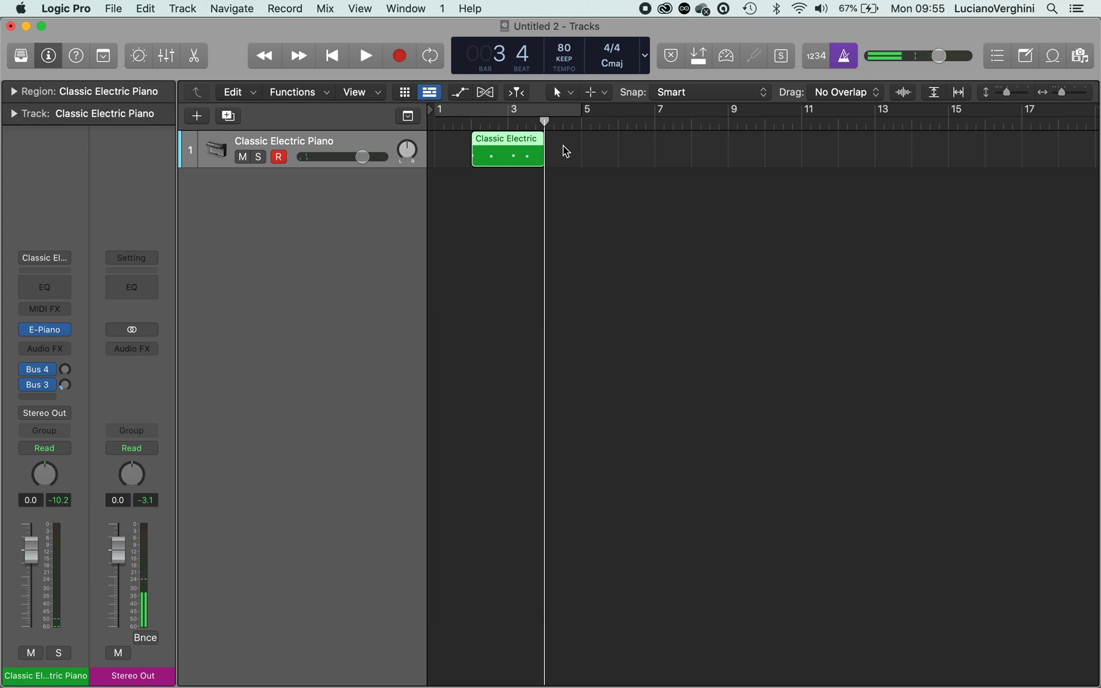
double_click(515, 167)
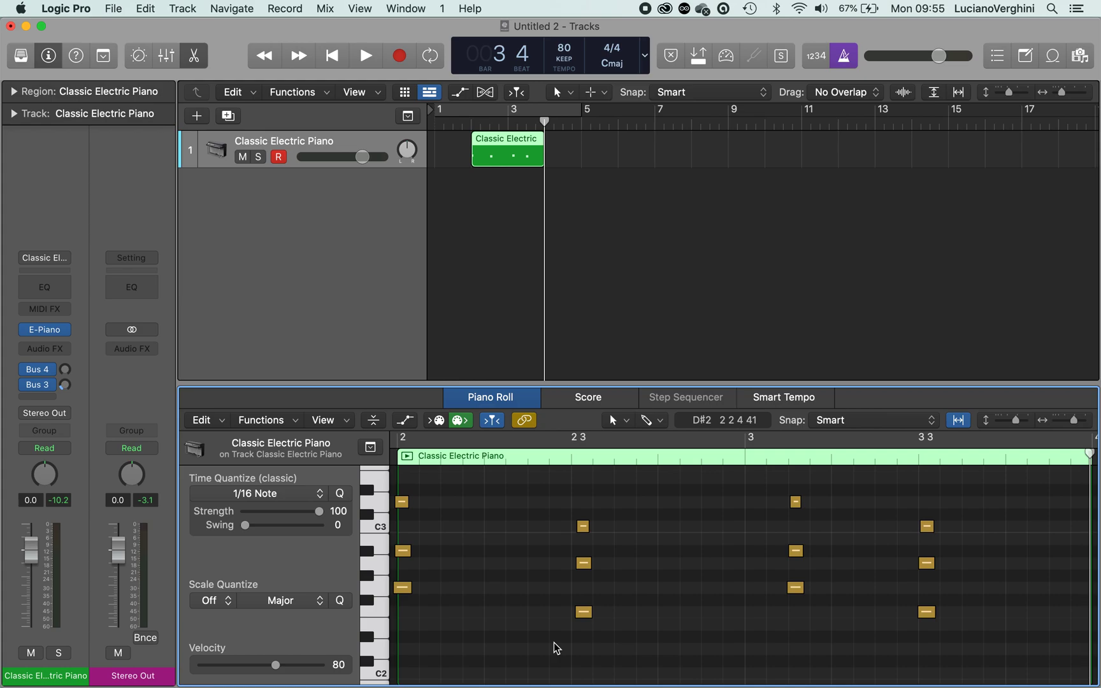
scroll(556, 648, "left", 2)
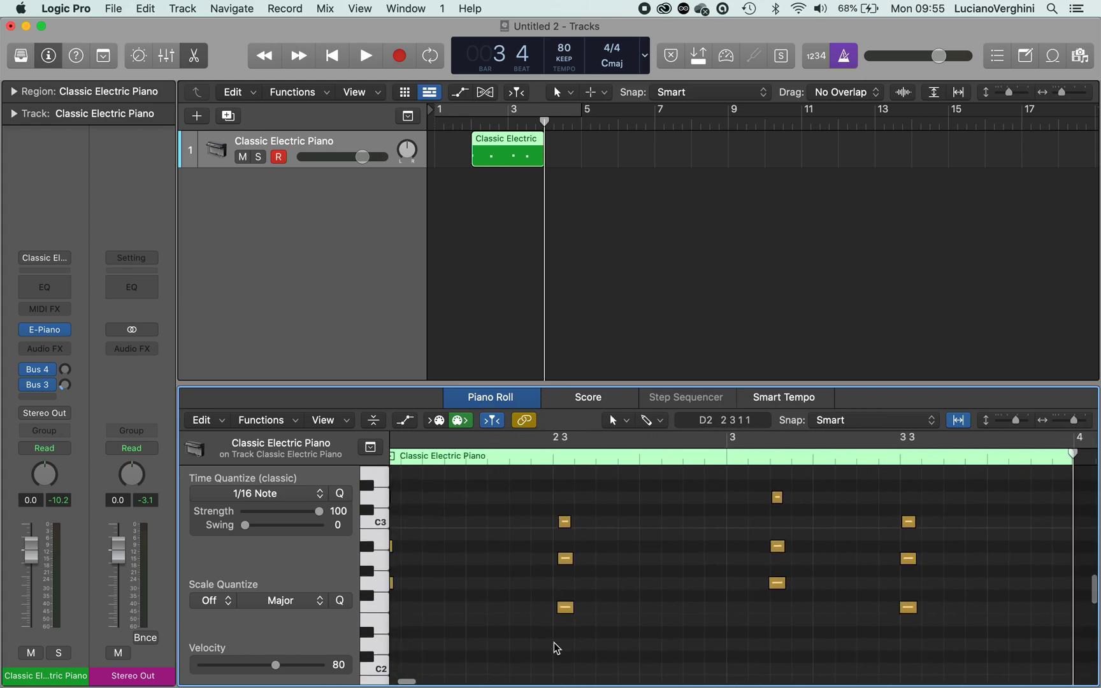
scroll(556, 648, "left", 1)
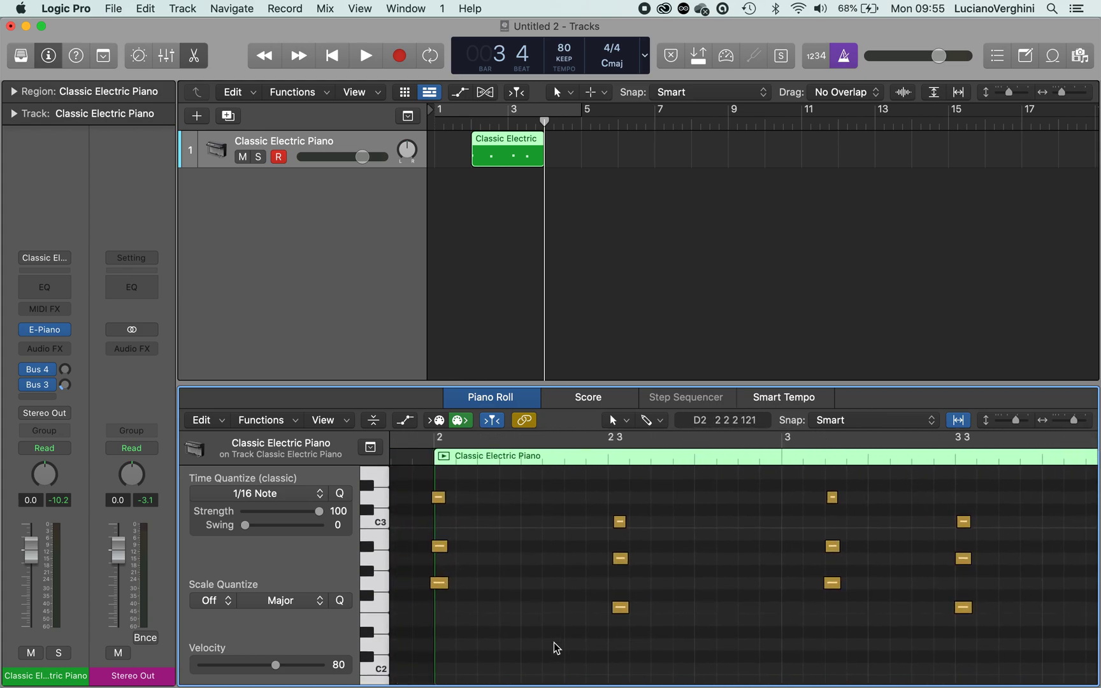
Quantize the first two chords to 1/16 notes, then select the chords at bars 3 and 3 3
left_click_drag(458, 624, 432, 487)
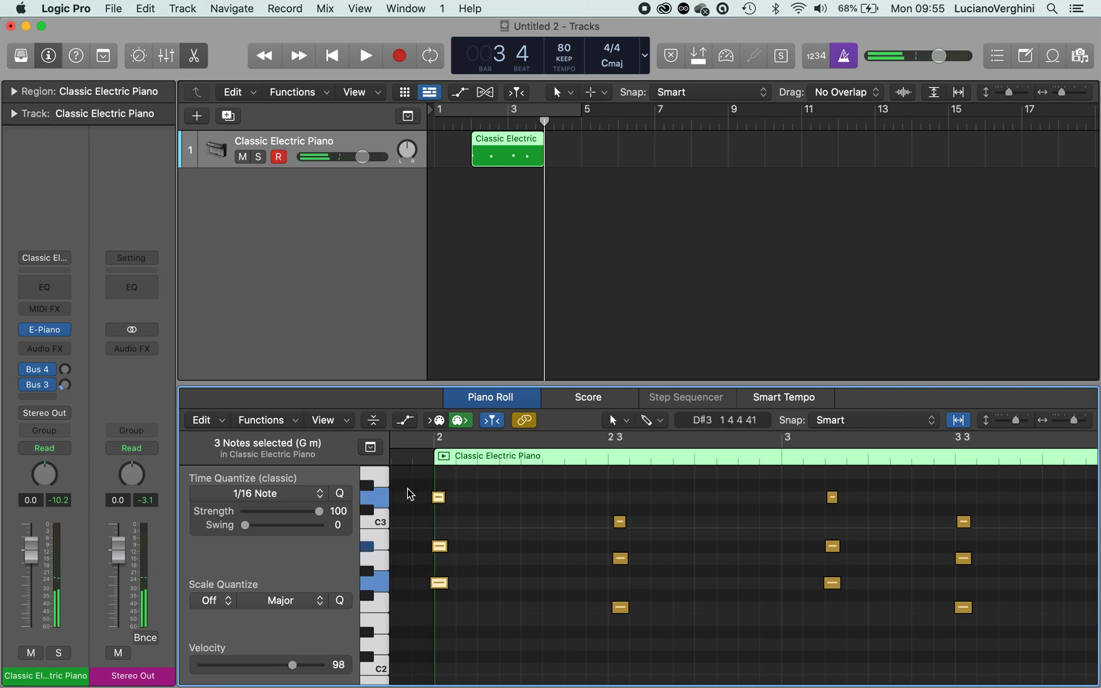
left_click(340, 495)
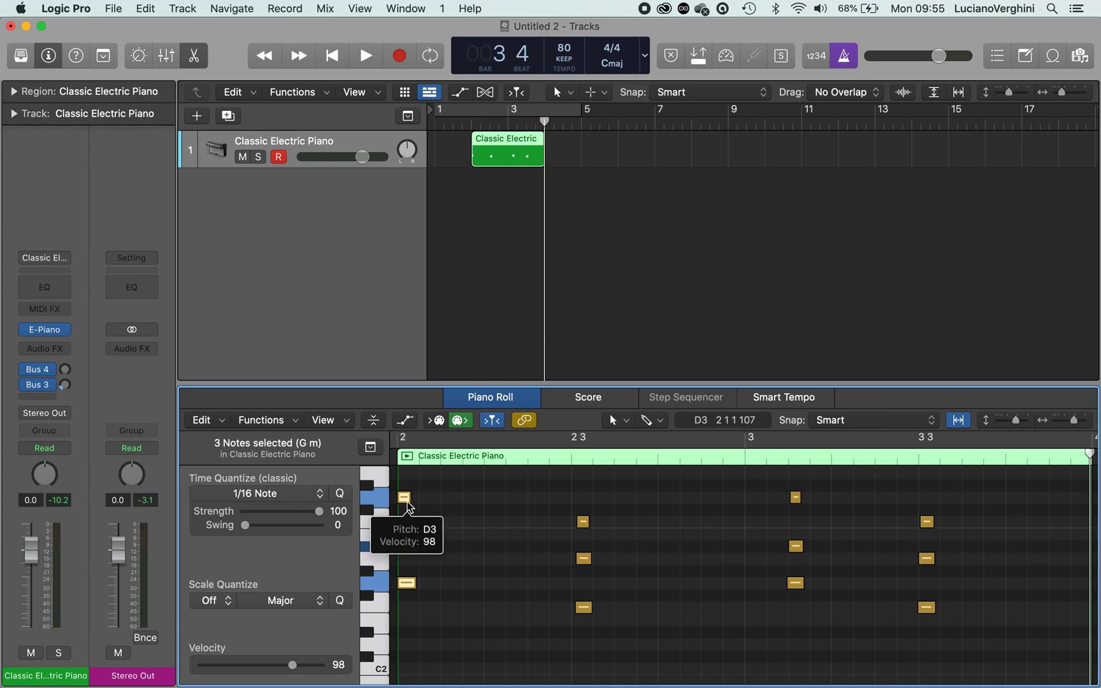
left_click_drag(545, 492, 644, 655)
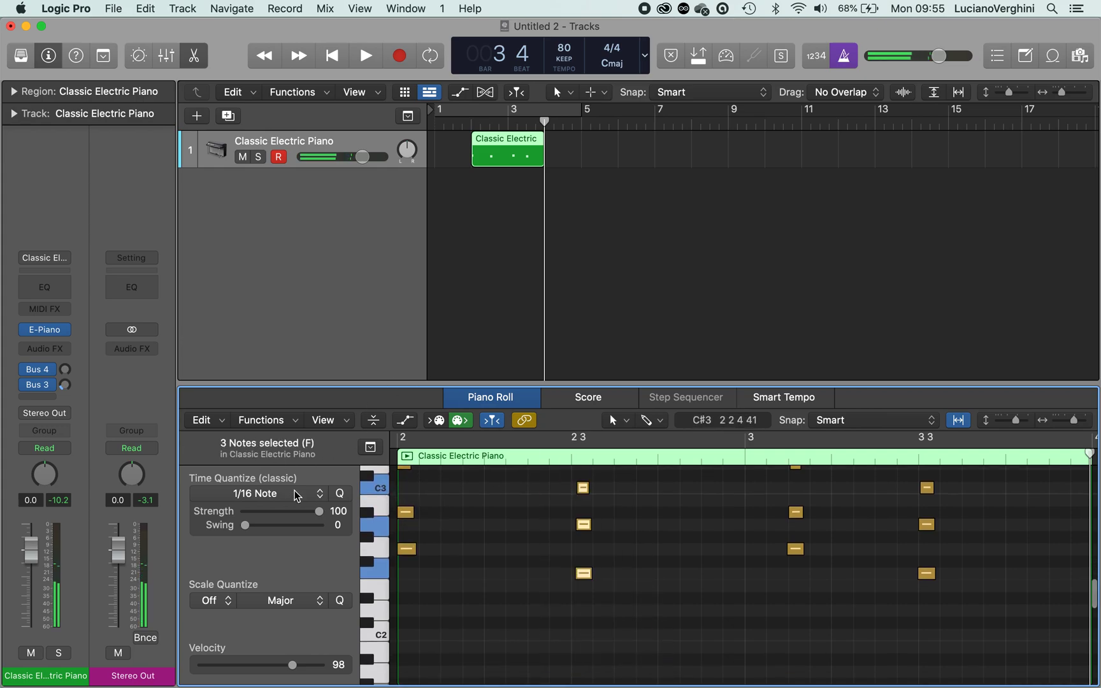
left_click(340, 494)
scroll(774, 561, "up", 3)
left_click_drag(765, 527, 1007, 683)
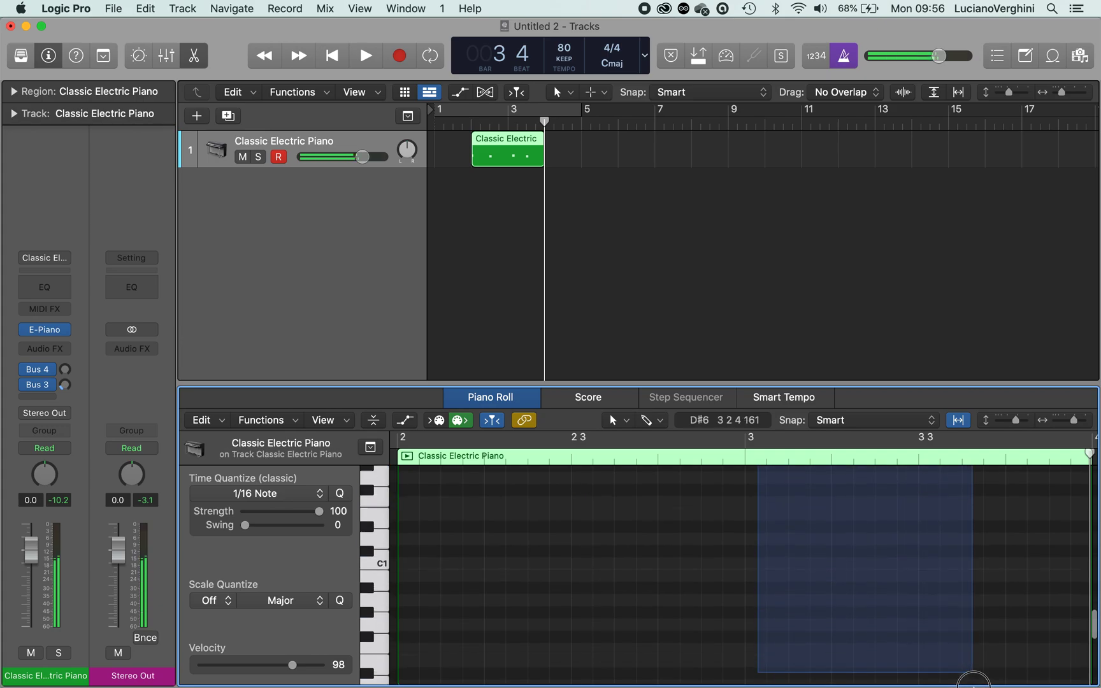
scroll(783, 571, "up", 2)
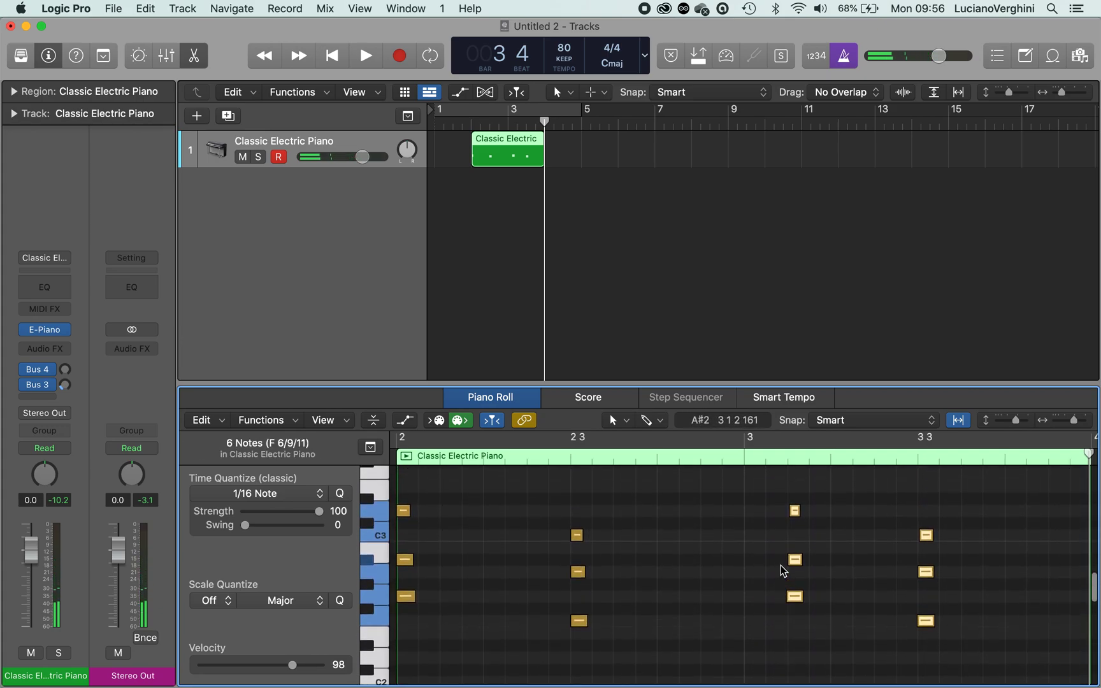
Quantize the chords at 3 and 3 3, then nudge and re-quantize the 2 3 chord
left_click(340, 494)
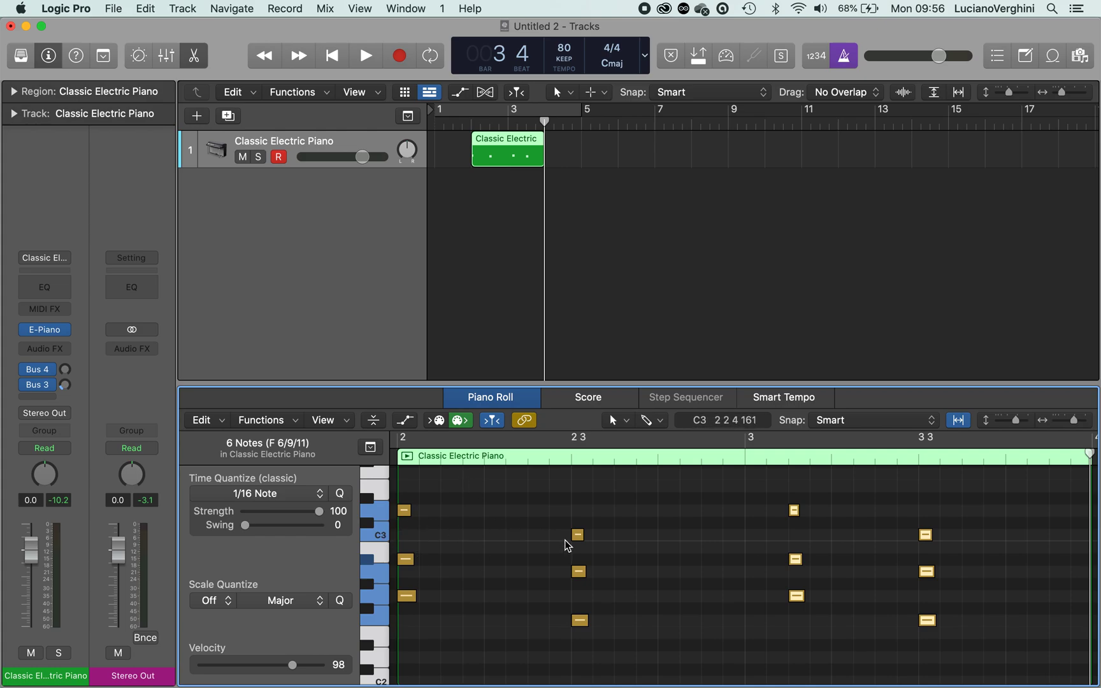
left_click_drag(560, 530, 586, 623)
left_click(580, 622)
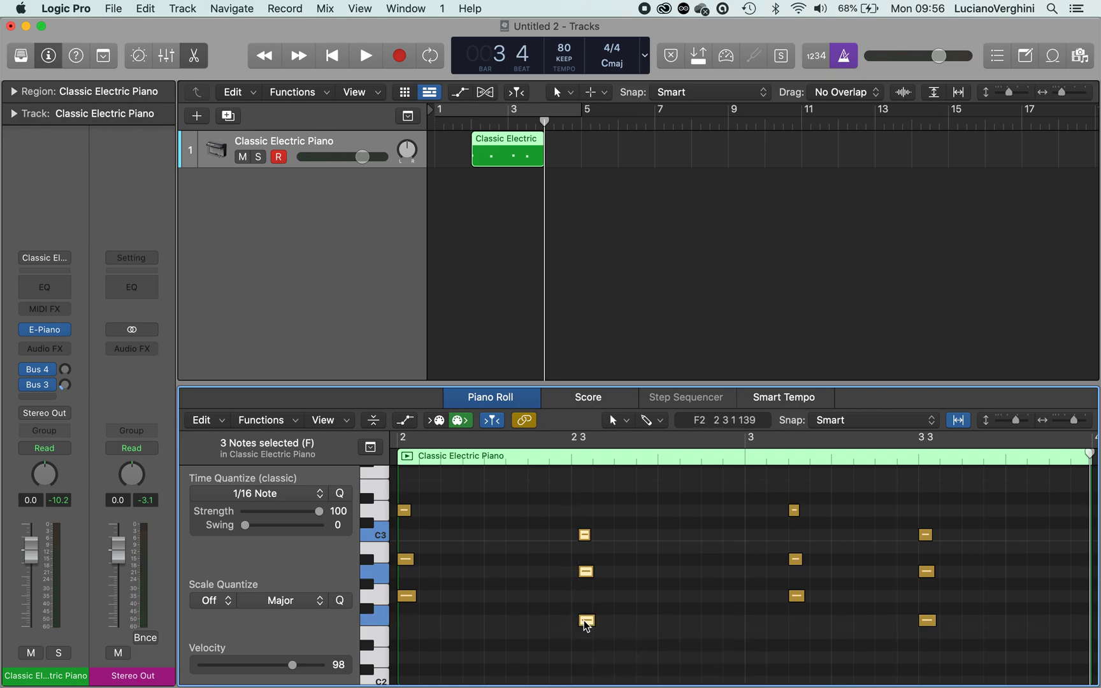
left_click_drag(586, 626, 584, 625)
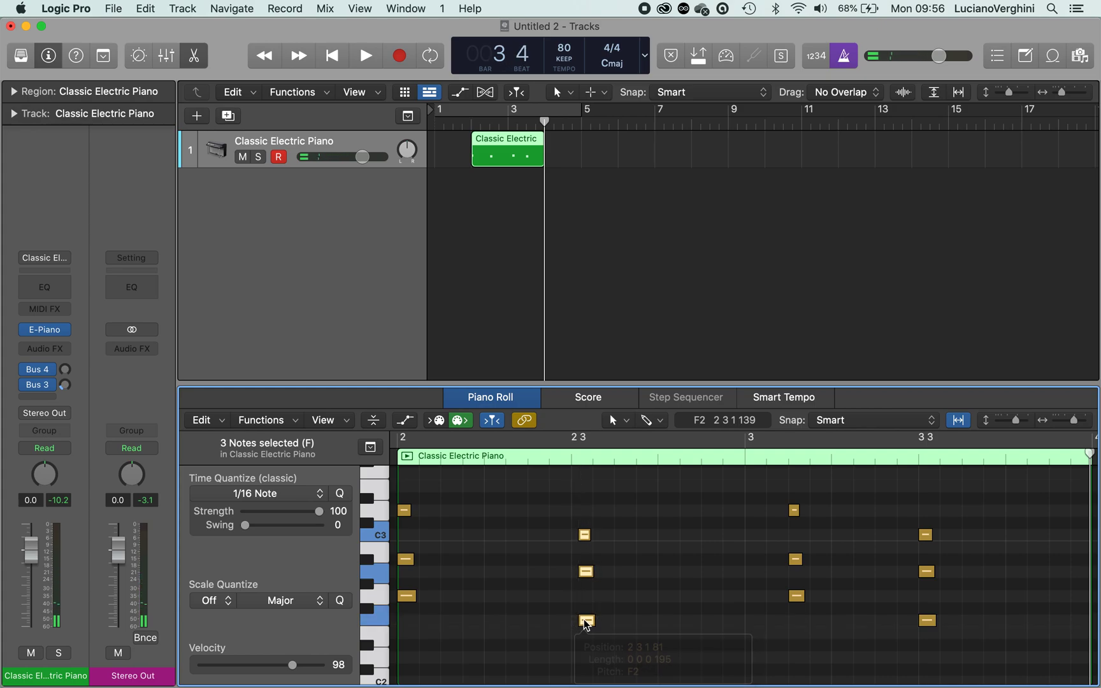
left_click(341, 494)
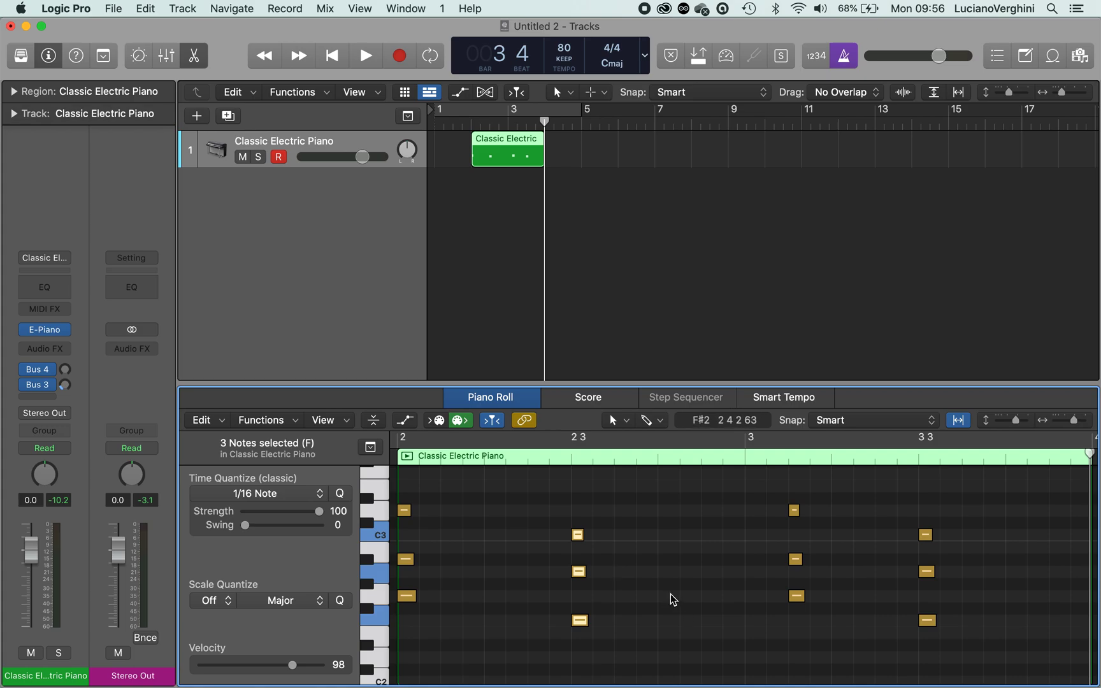
Try the second chord at 2 3 2 1, then place it back on the 2 3 beat
left_click_drag(553, 519, 589, 627)
left_click(579, 621)
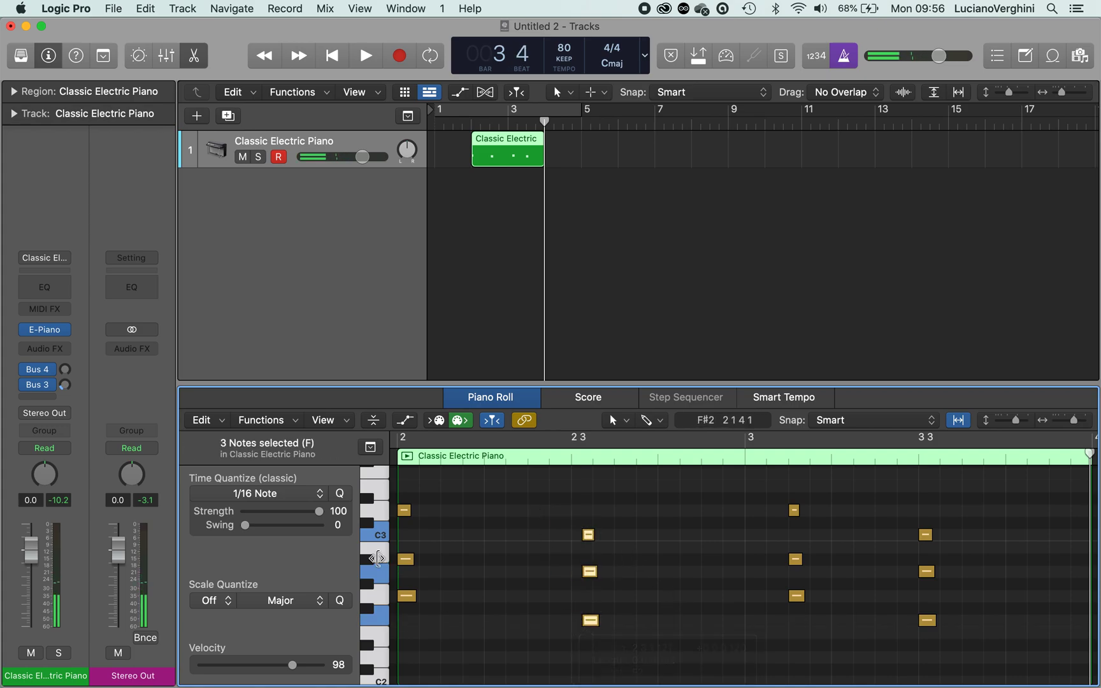
left_click(340, 494)
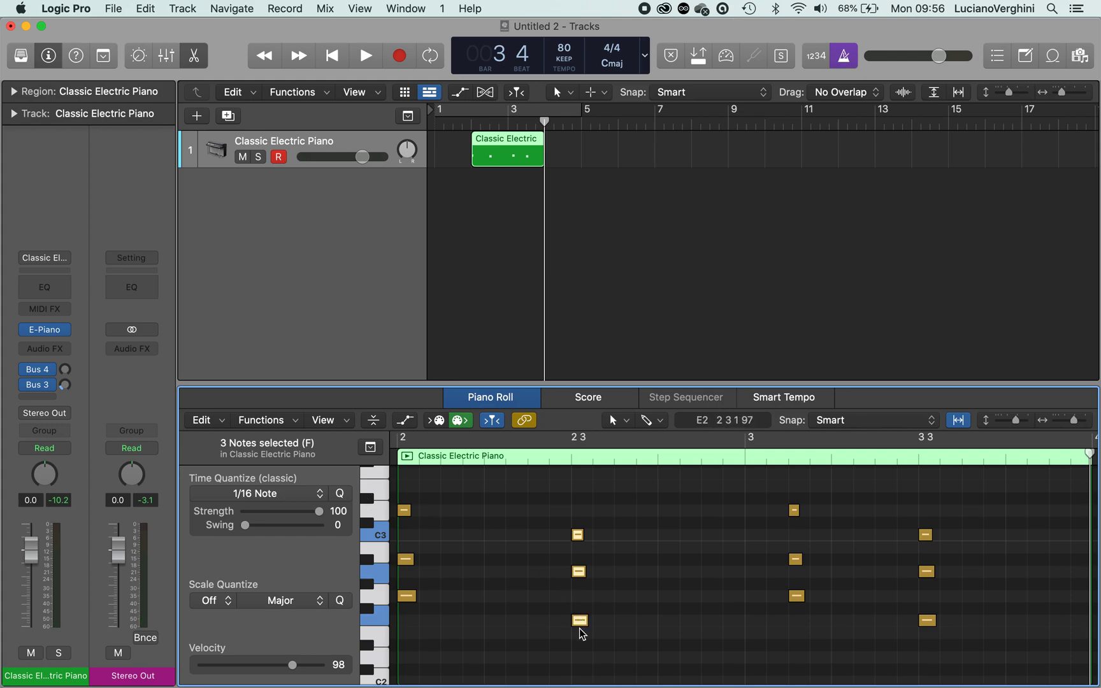
left_click_drag(580, 621, 602, 622)
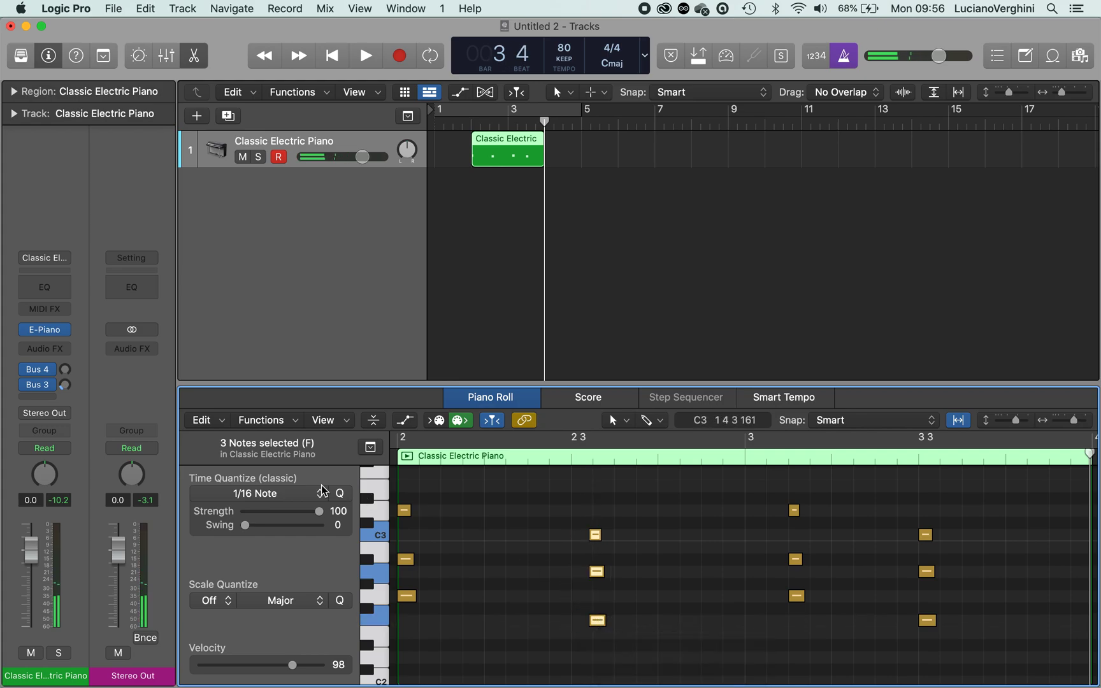
left_click(341, 496)
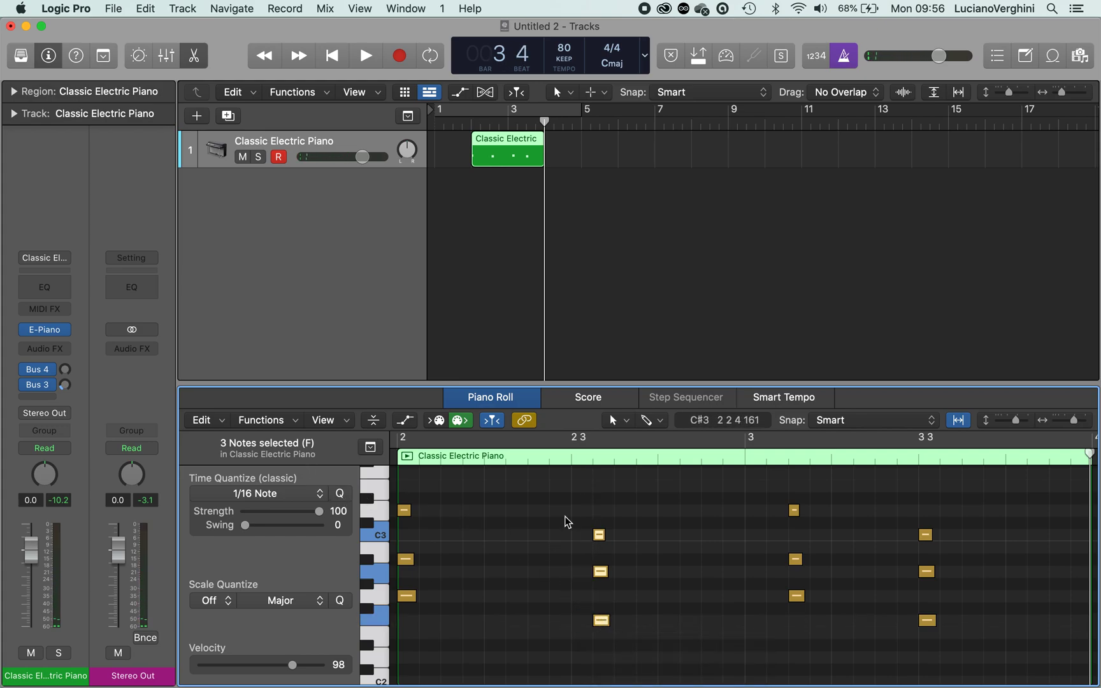
left_click_drag(565, 518, 582, 621)
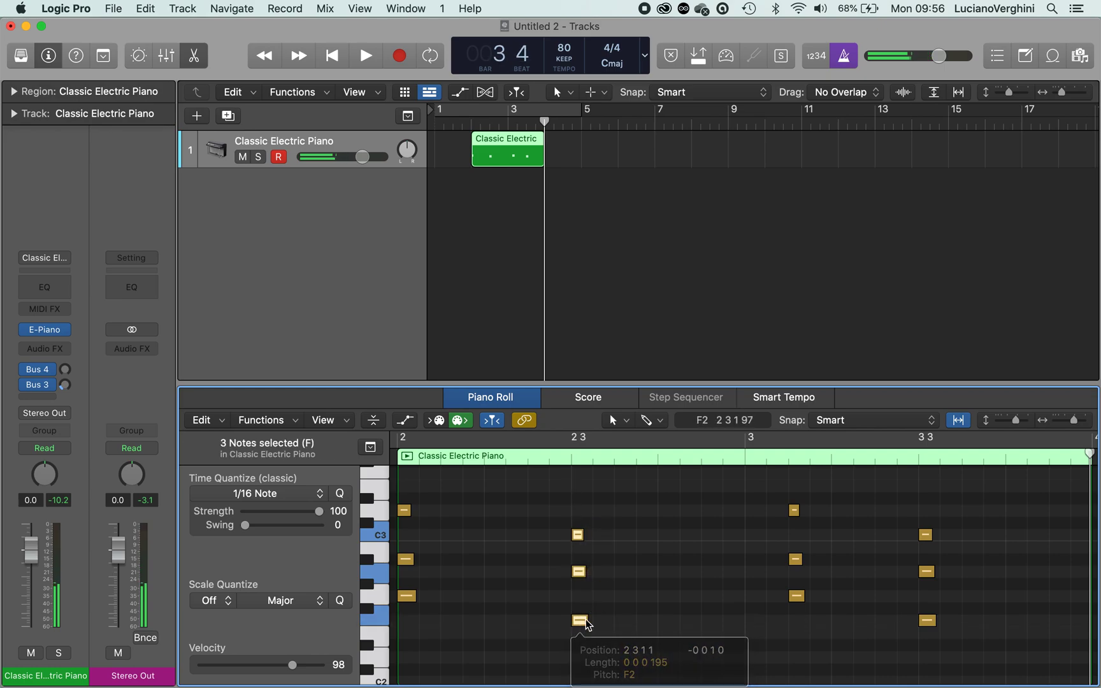
left_click(602, 614)
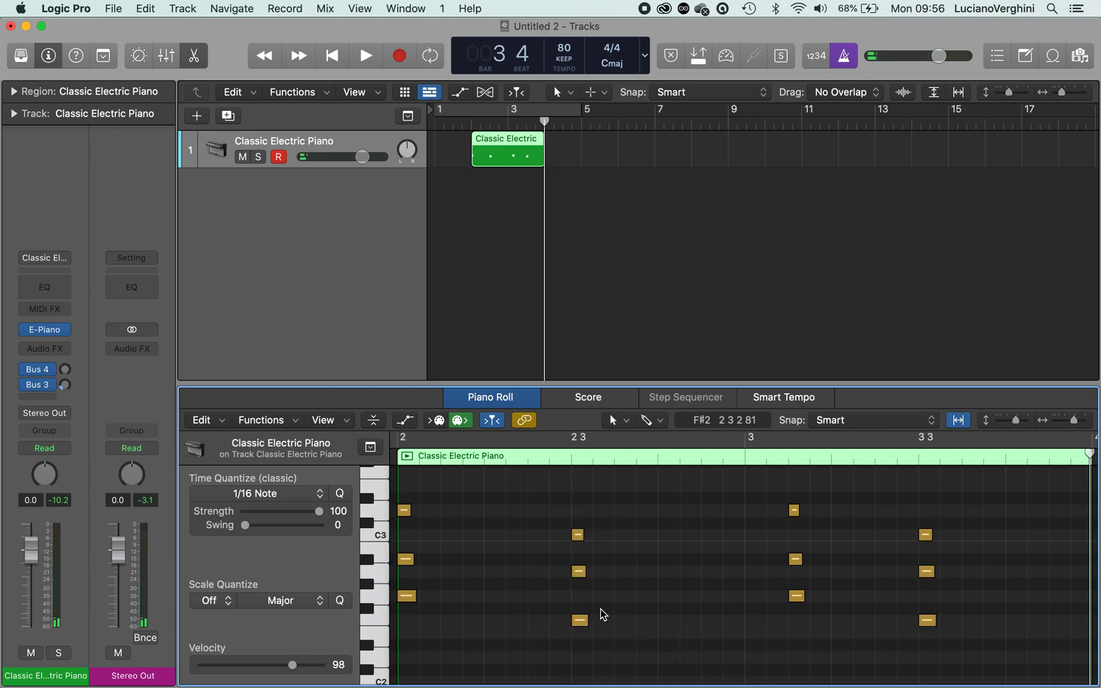
Play the region back from its start and make the Piano Roll editor taller
left_click(506, 150)
key("shift+space")
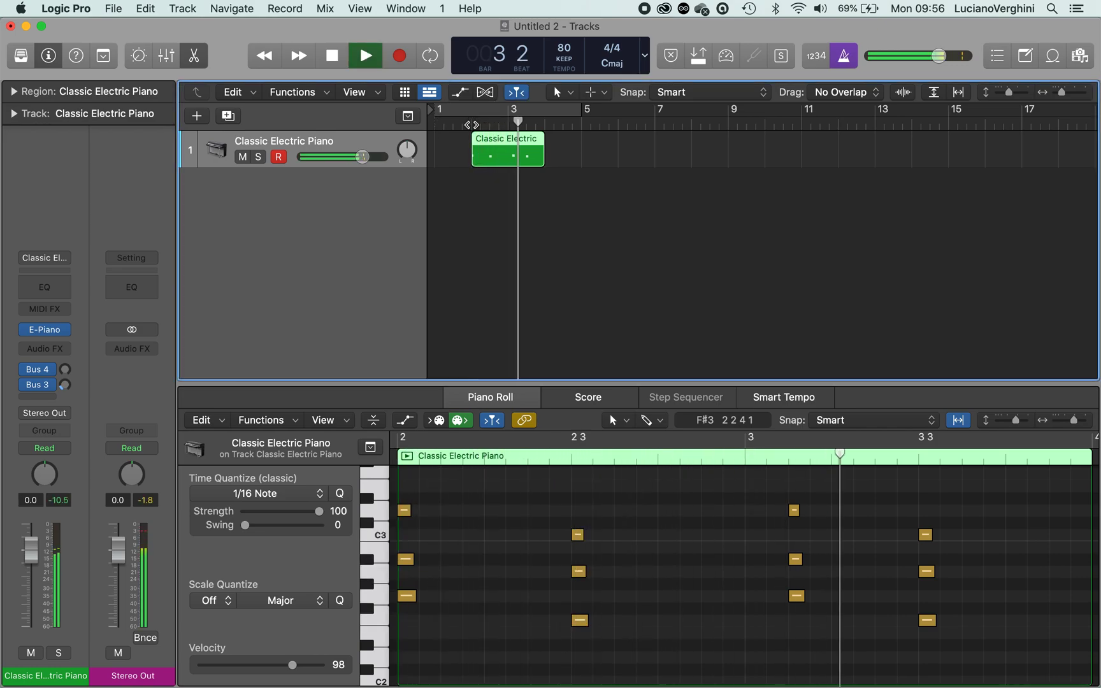
key("space")
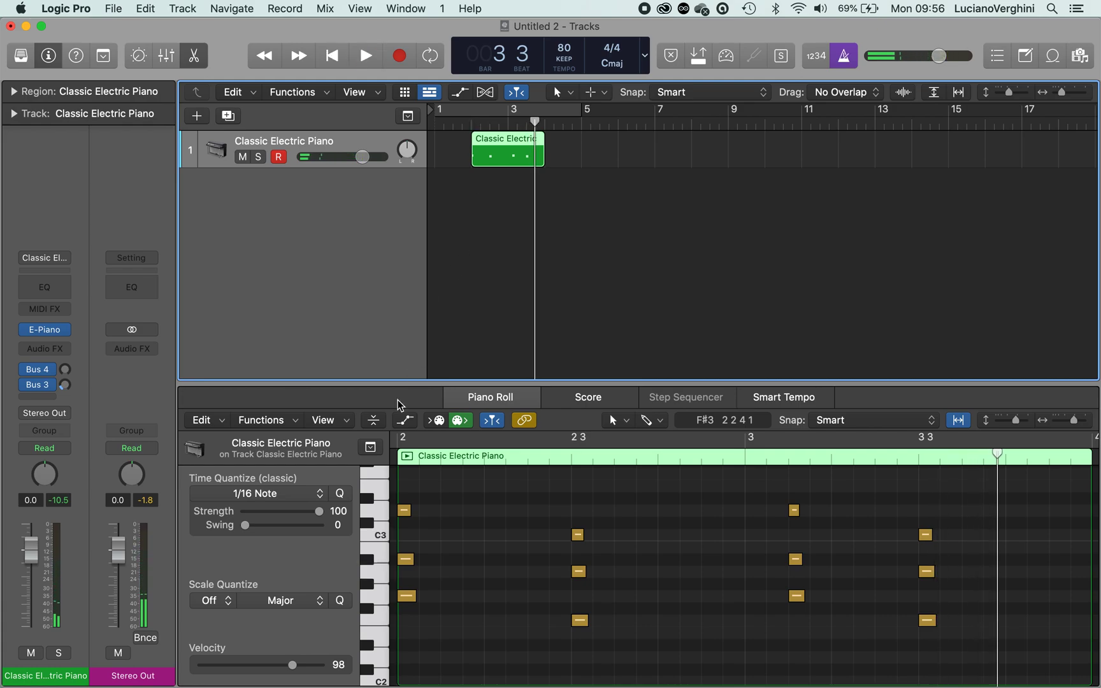
left_click_drag(394, 383, 392, 271)
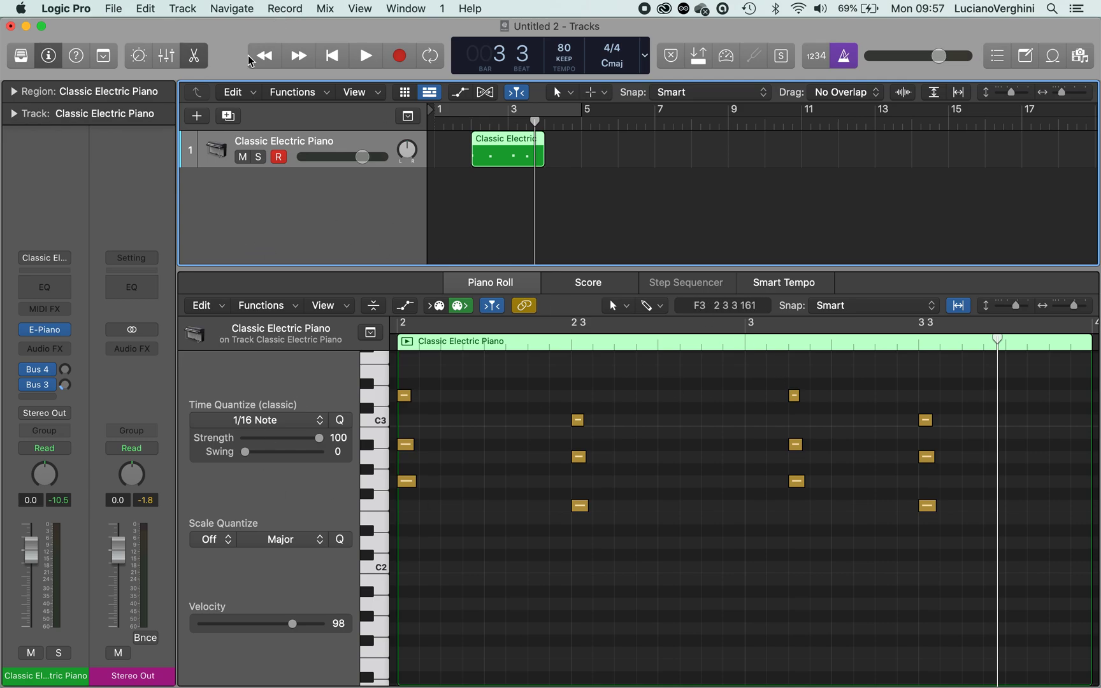
Hide the Inspector and reopen the region's notes in the Piano Roll
left_click(197, 58)
key("i")
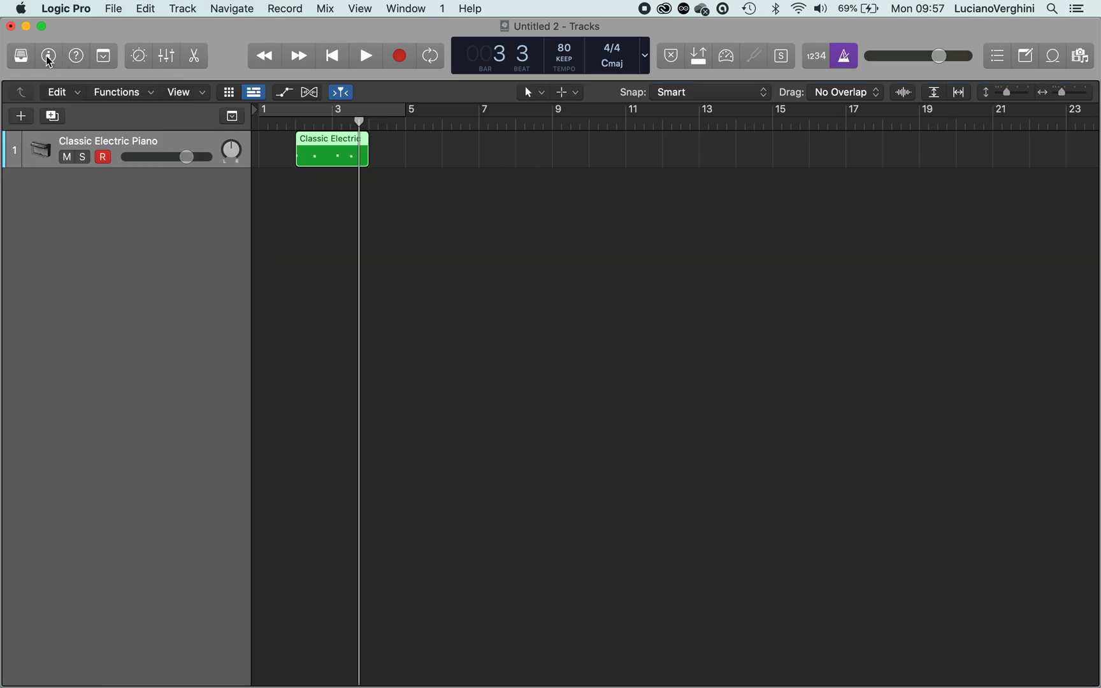
double_click(313, 153)
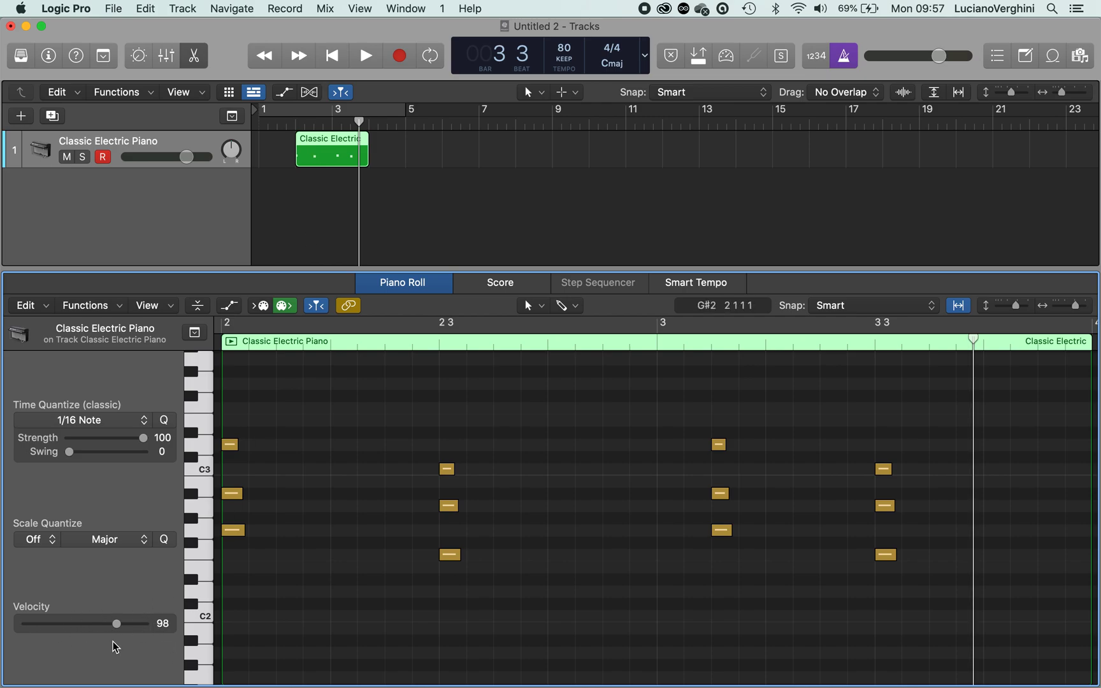
Set the low F2 note at bar 2 to velocity 96
left_click(233, 531)
mouse_move(117, 623)
left_mouse_down()
mouse_move(163, 623)
mouse_move(115, 623)
left_mouse_up()
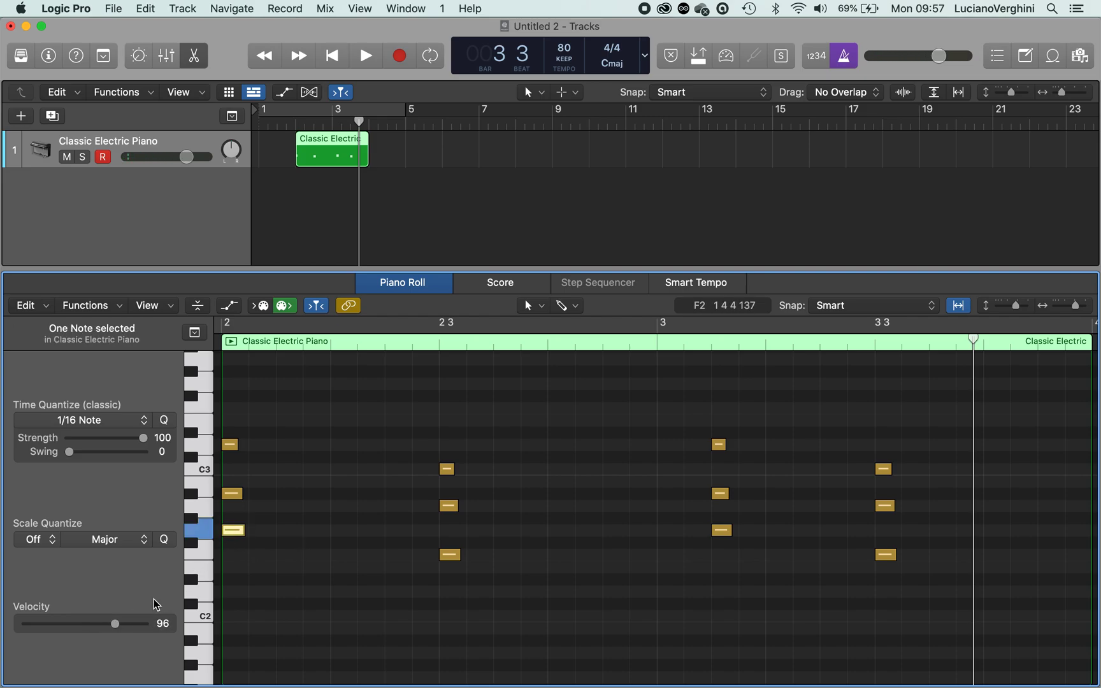
left_click(291, 576)
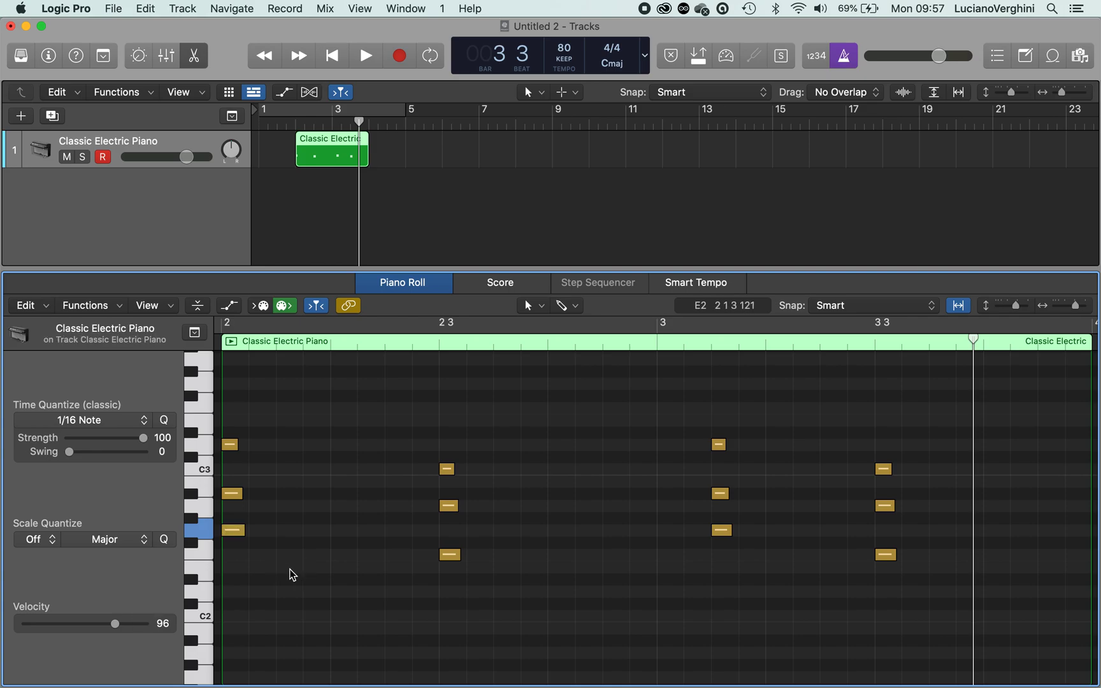
Show the automation lane set to Sustain and create a sustain line at 69
left_click(229, 306)
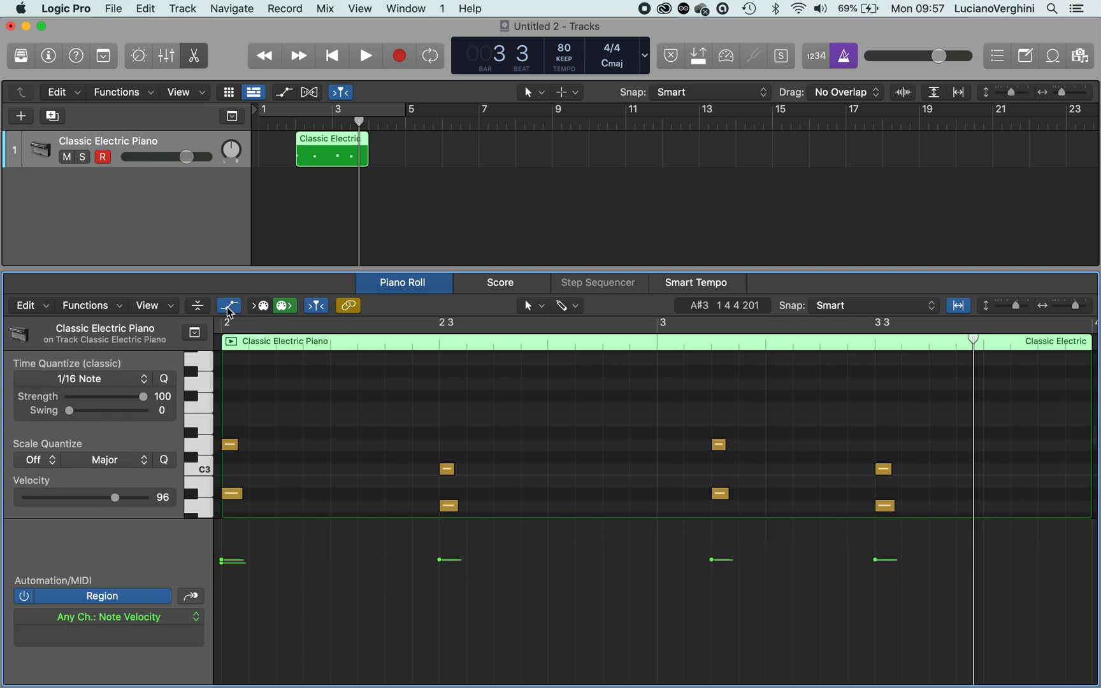
left_click_drag(251, 279, 253, 211)
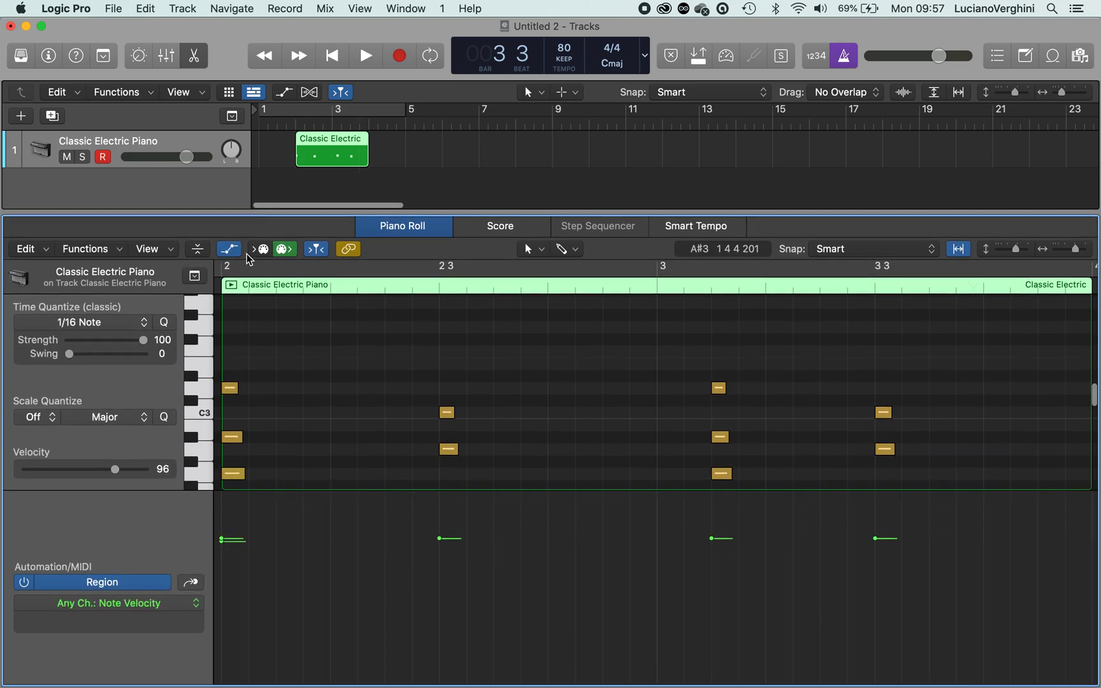
left_click(131, 606)
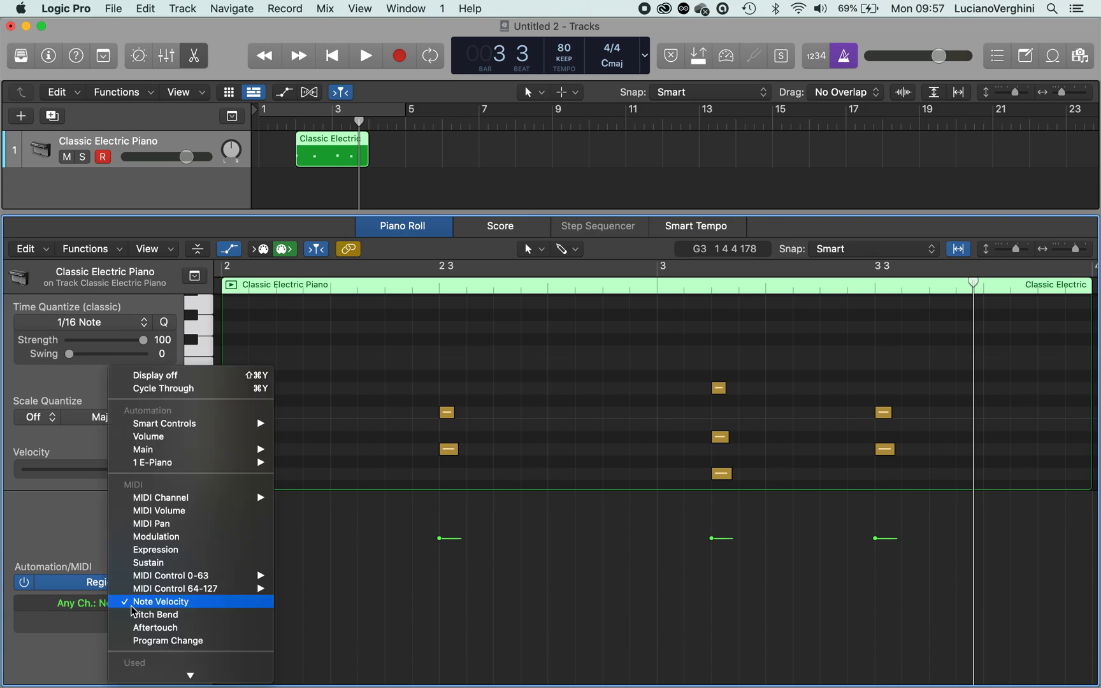
left_click(151, 562)
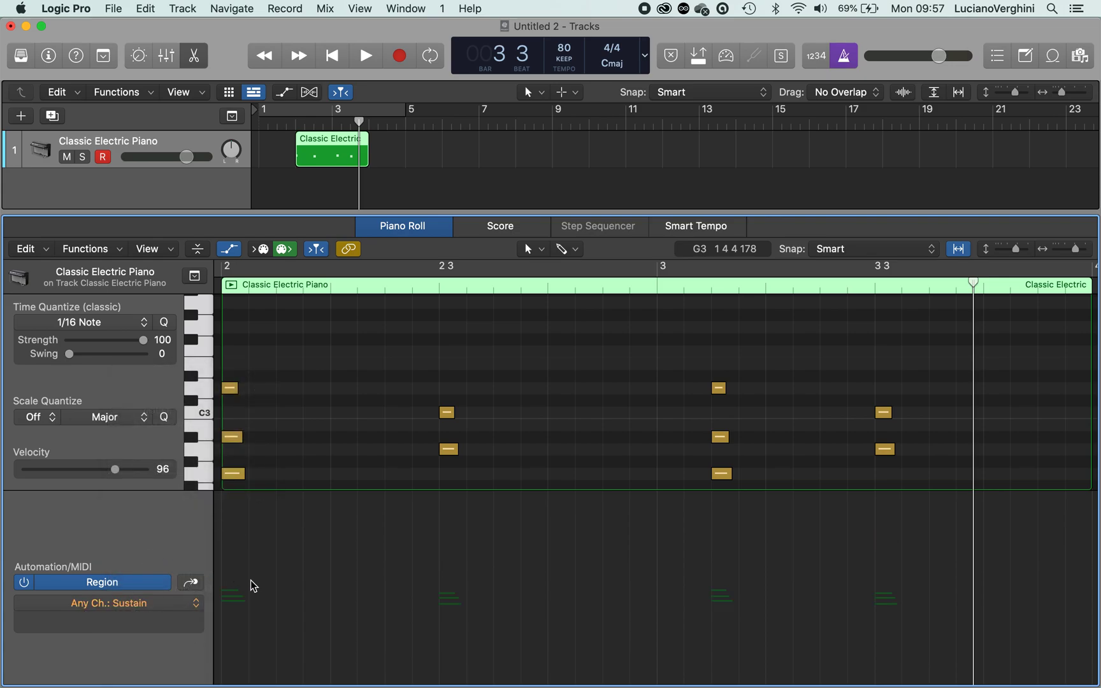
left_click(253, 585)
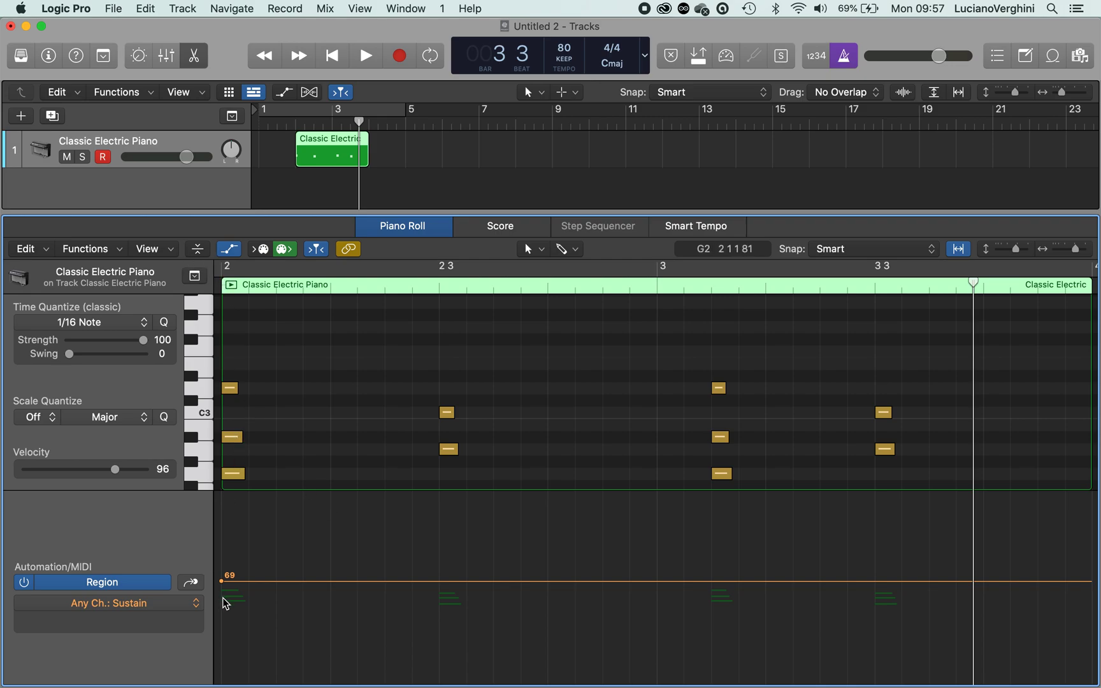
Play the region from bar 2 to audition the sustain
left_click(221, 288)
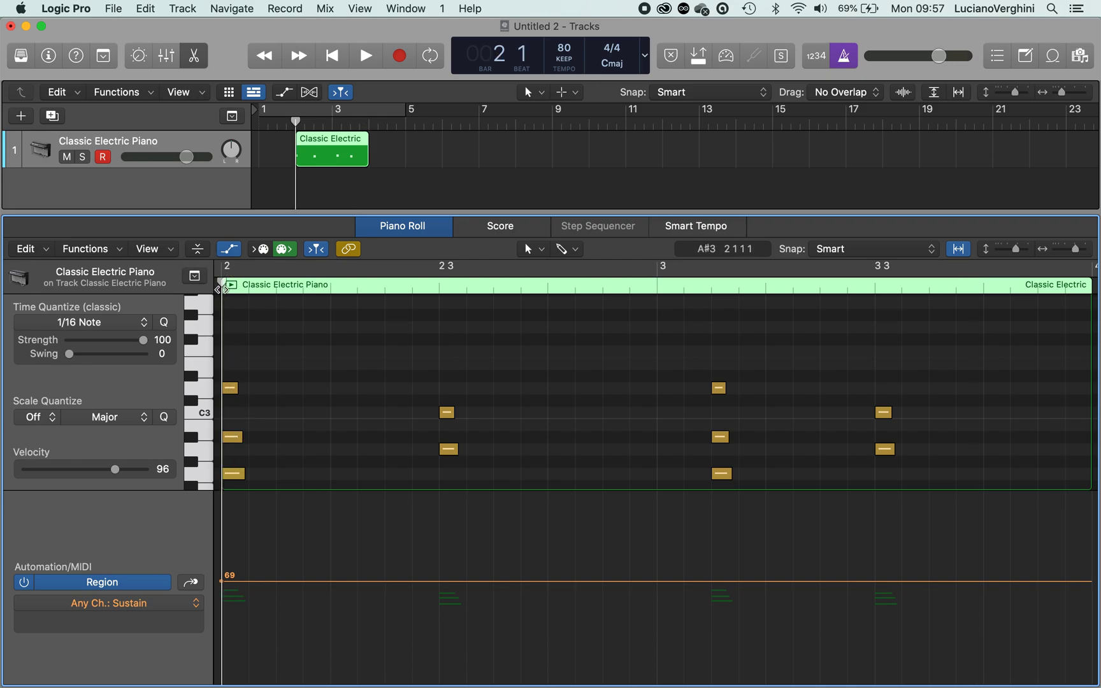
key("space")
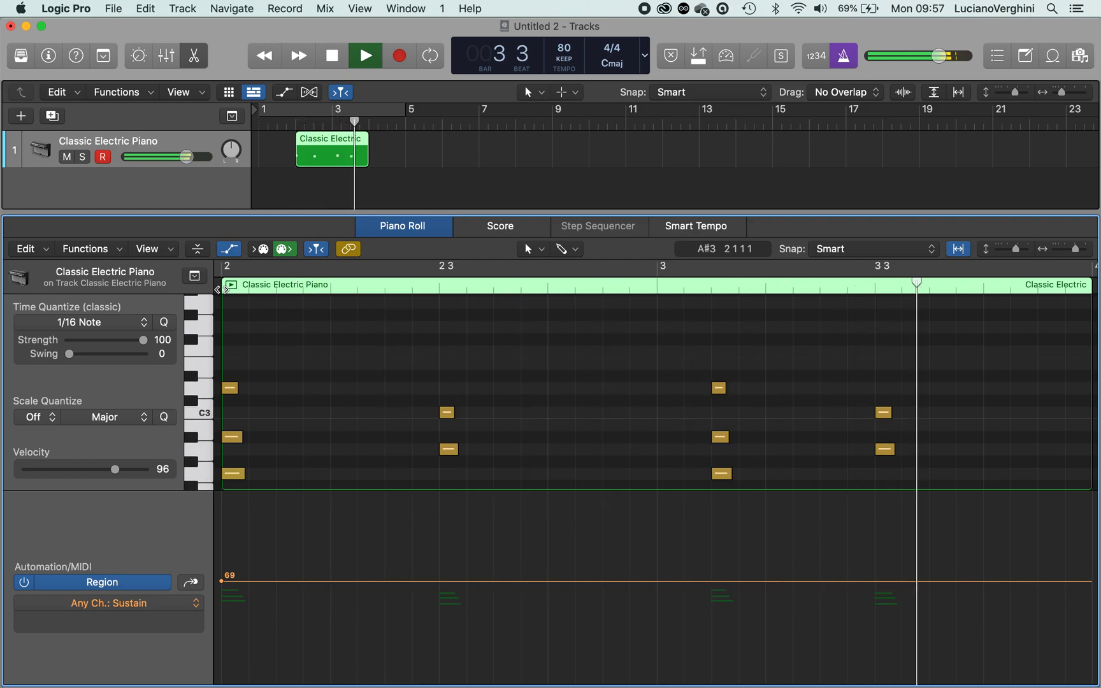
key("space")
scroll(629, 426, "left", 5)
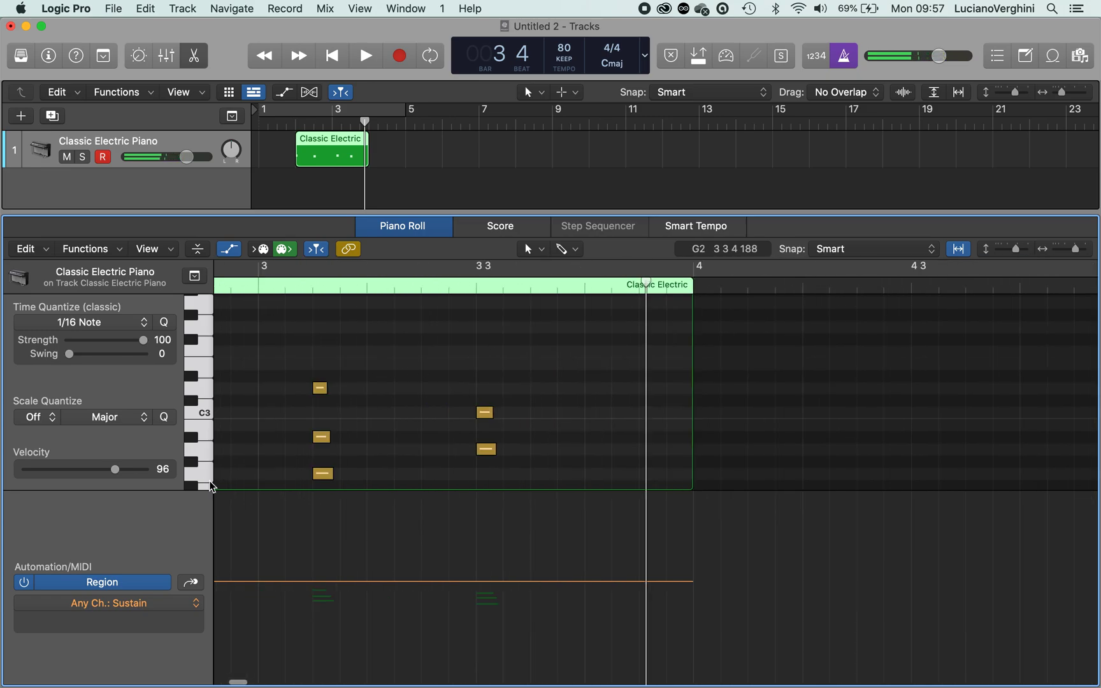
scroll(629, 426, "left", 5)
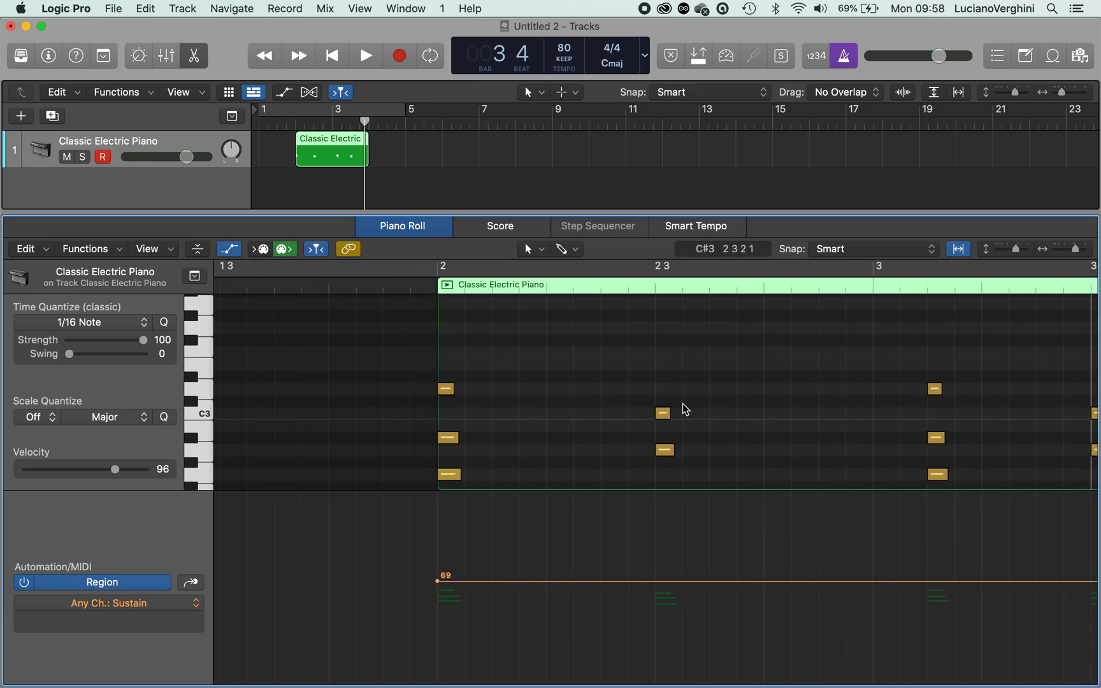
scroll(685, 410, "down", 3)
scroll(685, 410, "down", 1)
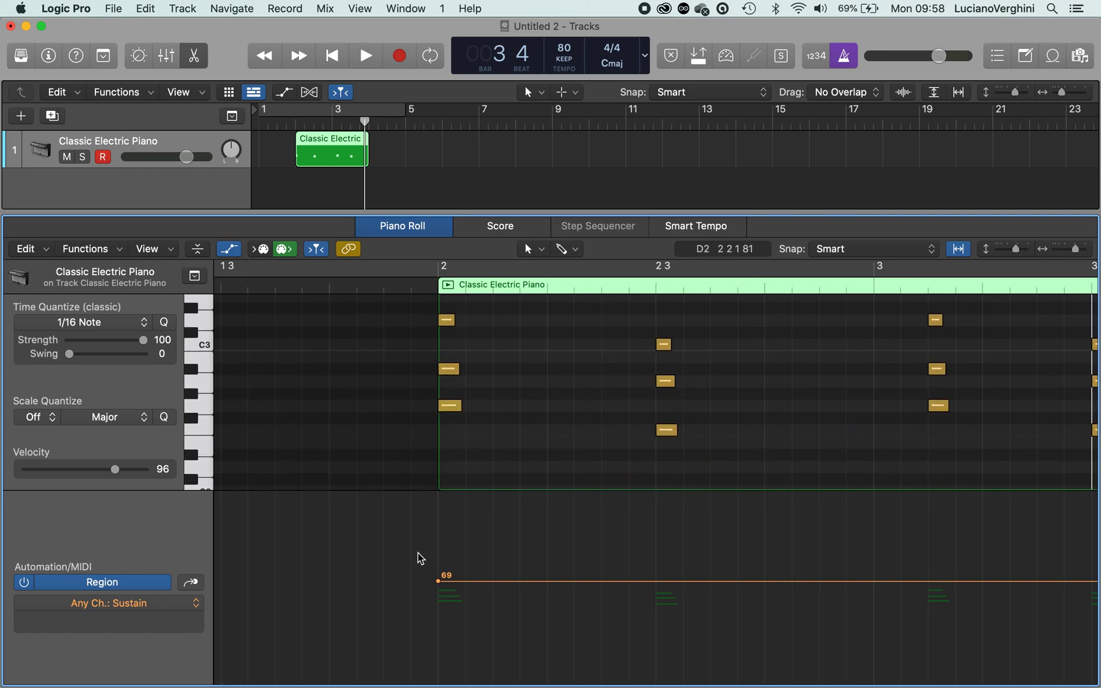
Drop the sustain line to 0 just before the second and third chords
left_click(658, 581)
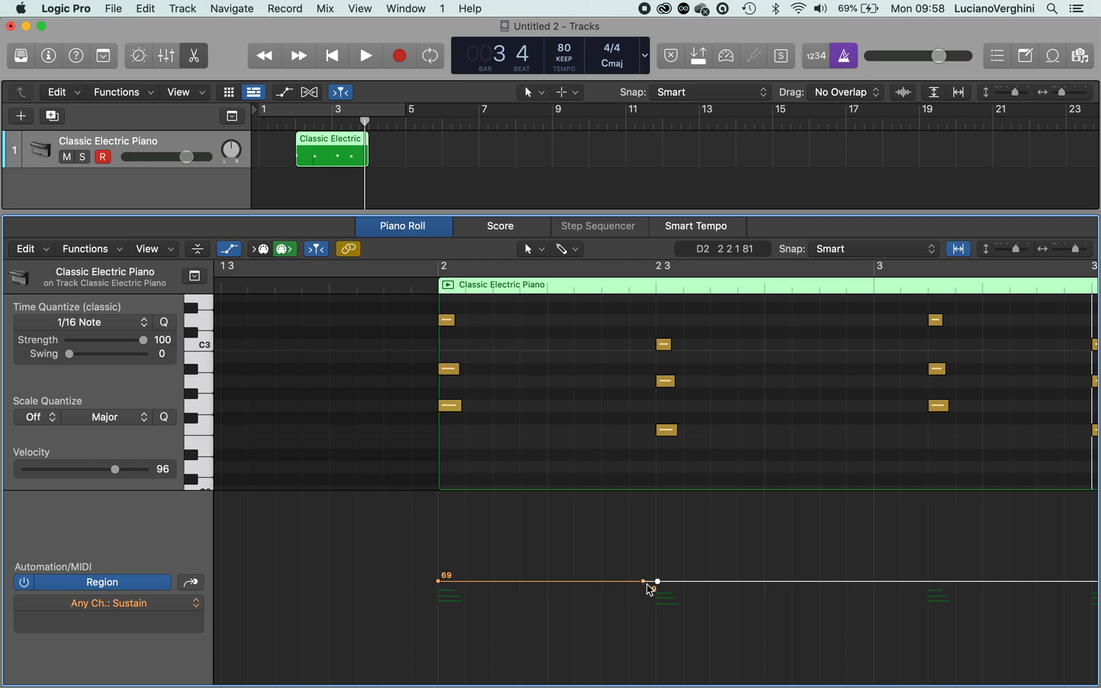
left_click_drag(645, 582, 645, 686)
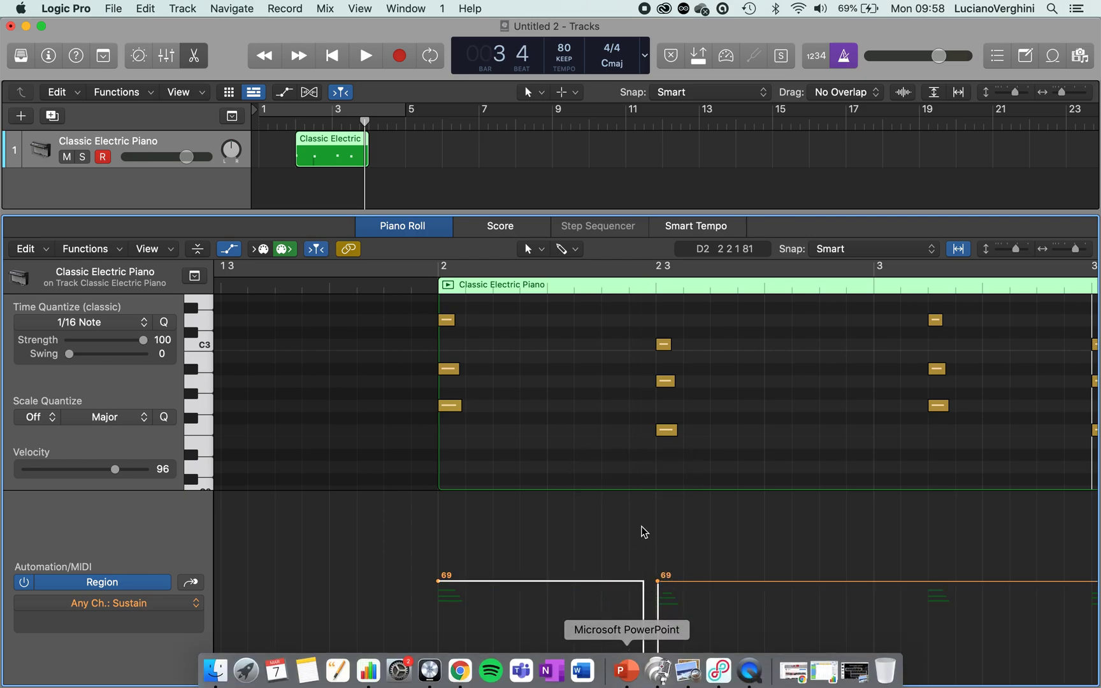
scroll(644, 523, "right", 3)
scroll(644, 524, "right", 3)
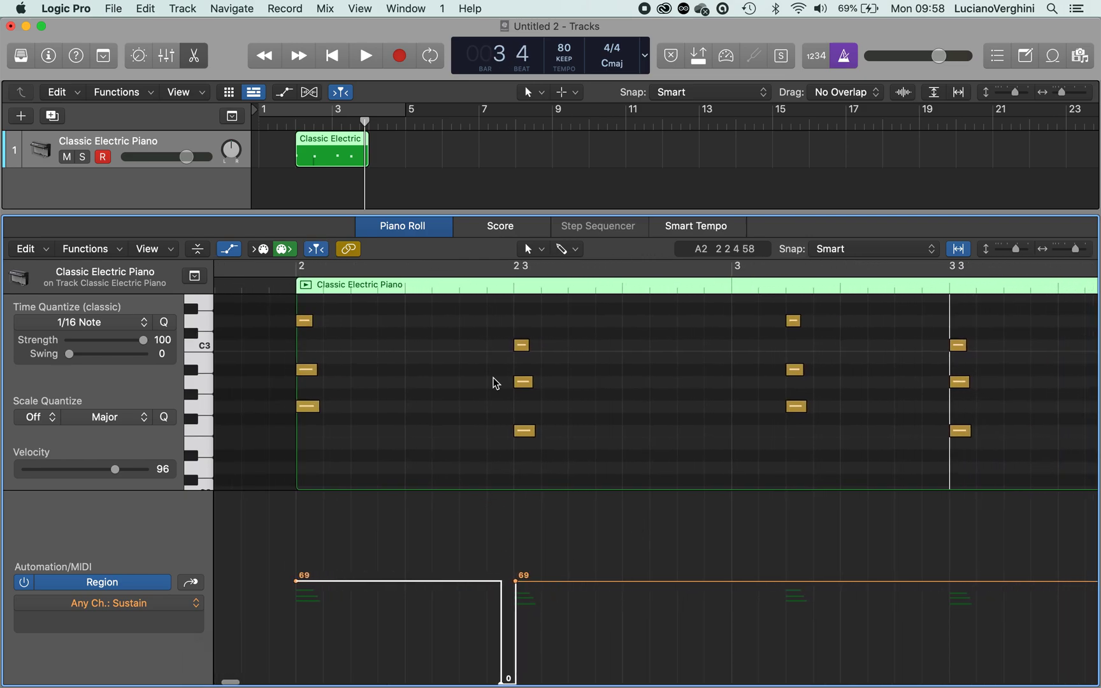
left_click(792, 581)
left_click(795, 582)
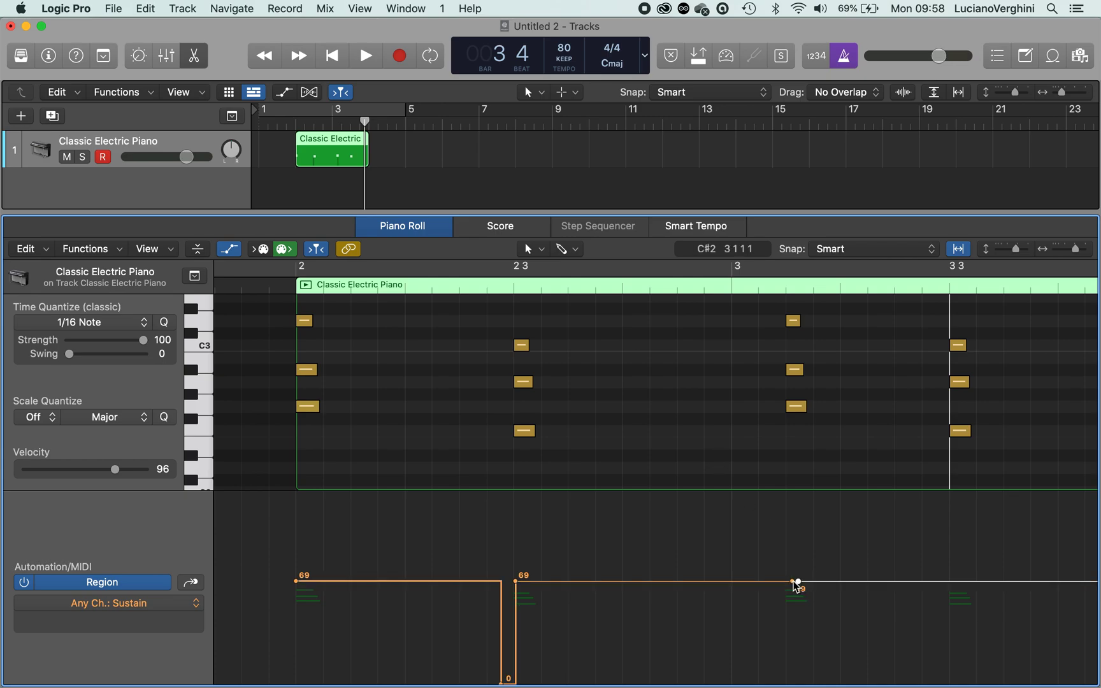
left_click_drag(795, 583, 793, 679)
Fine-tune the sustain dip's timing, add a third dip near bar 3 3, and audition
scroll(835, 595, "right", 2)
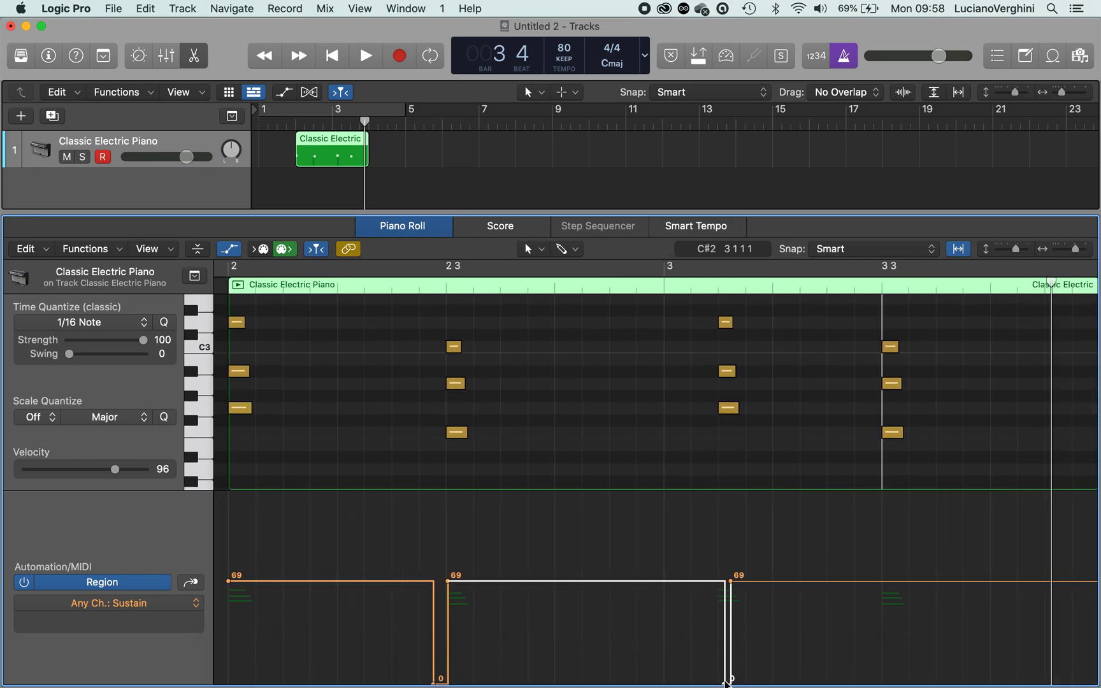
left_click_drag(726, 683, 720, 681)
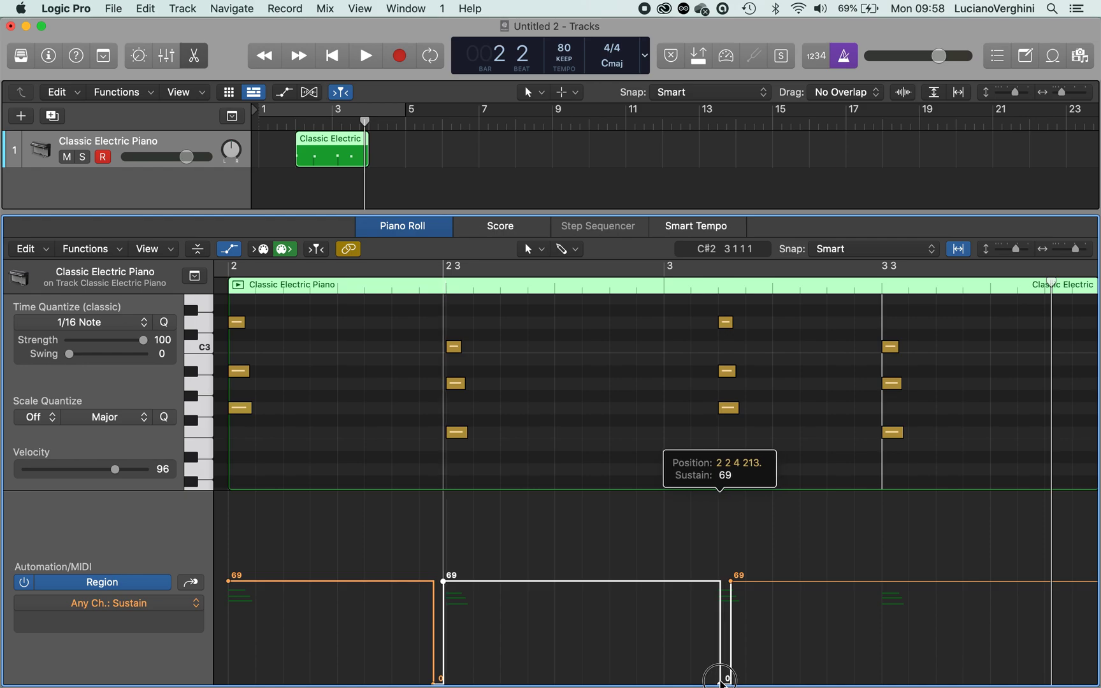
left_click_drag(719, 680, 723, 681)
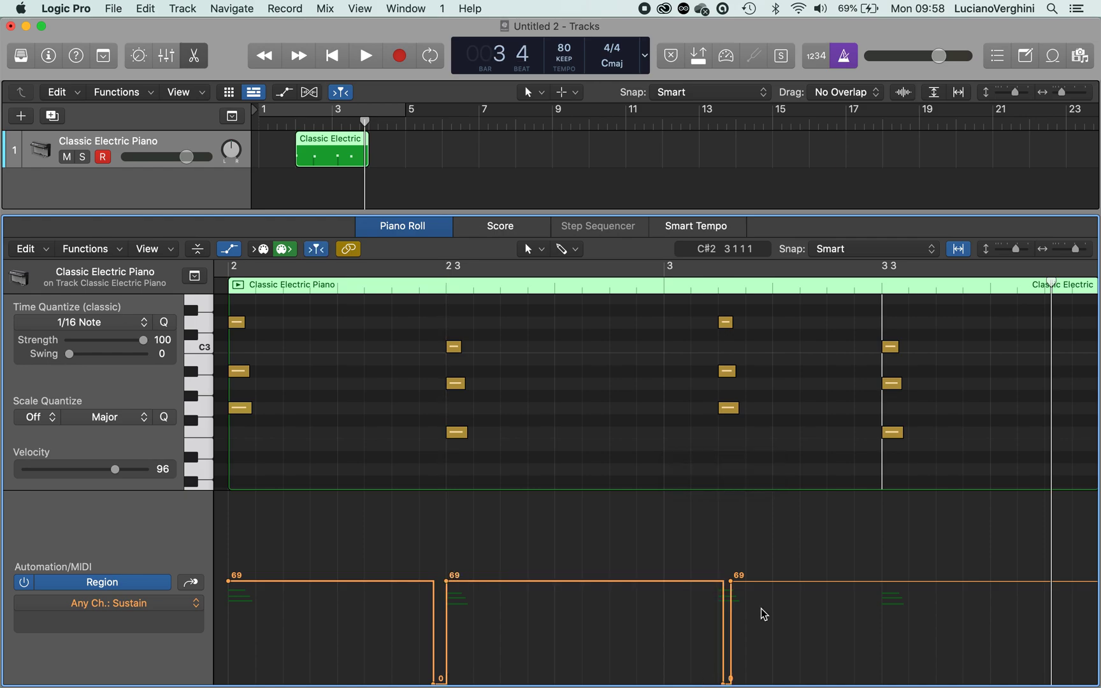
left_click_drag(880, 583, 881, 654)
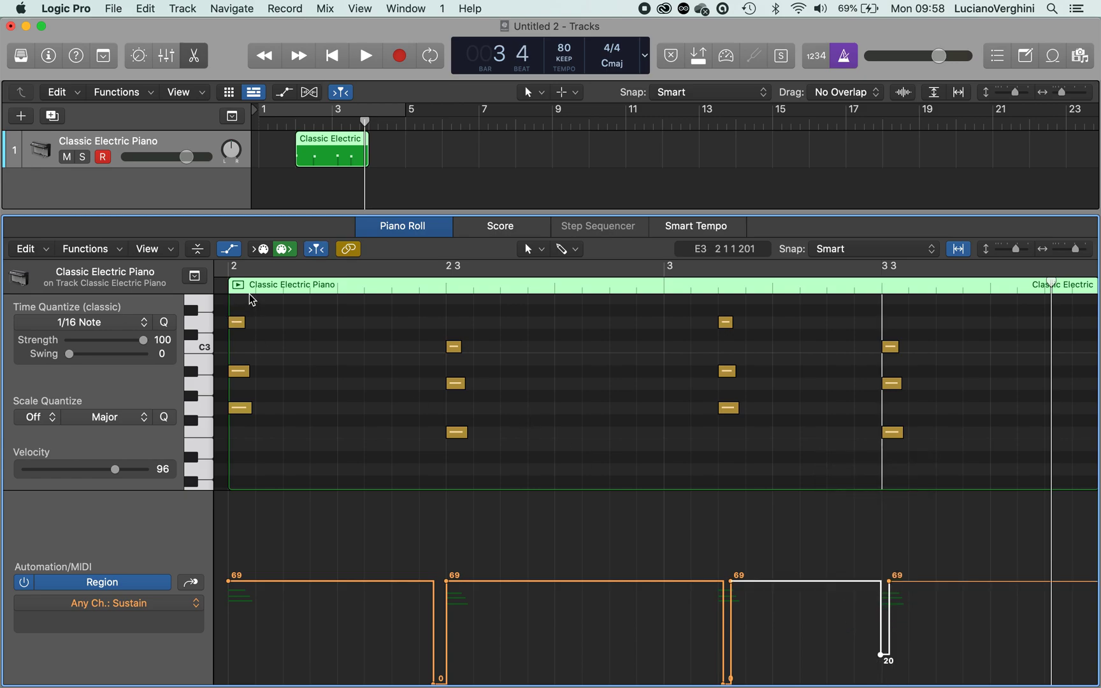
left_click(227, 284)
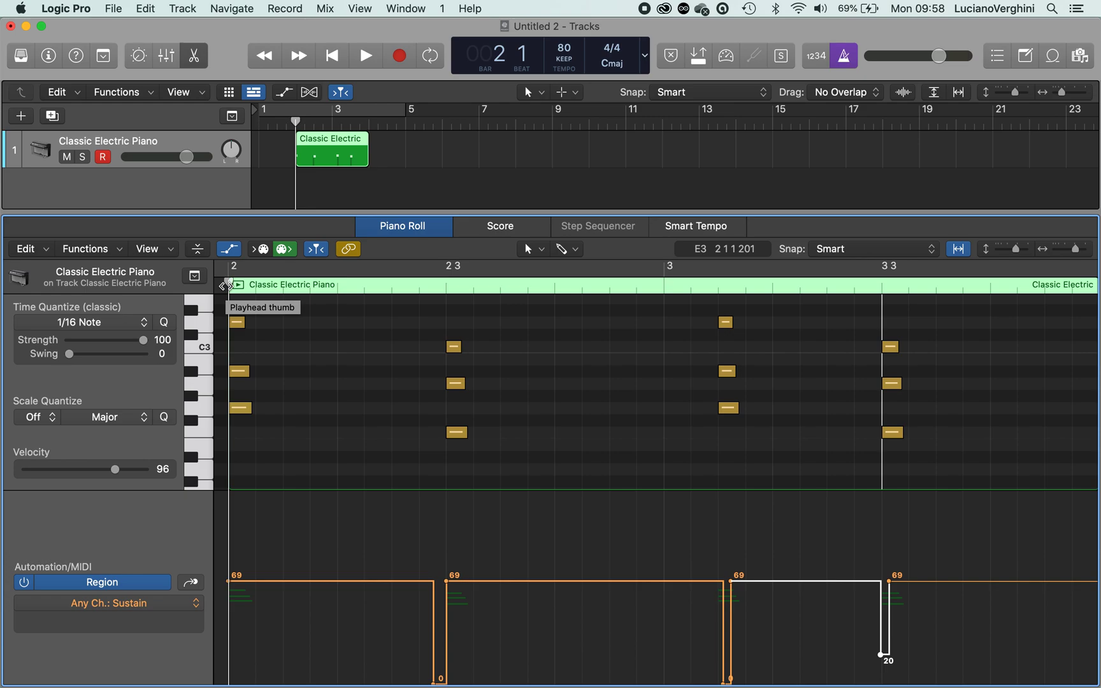
key("space")
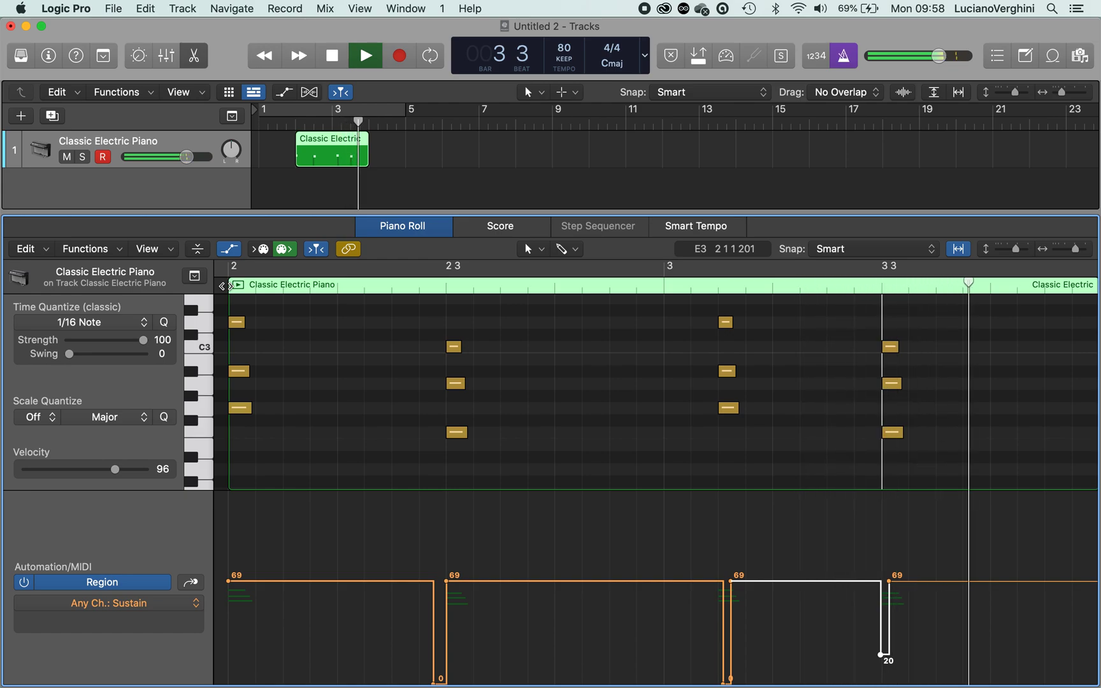
key("space")
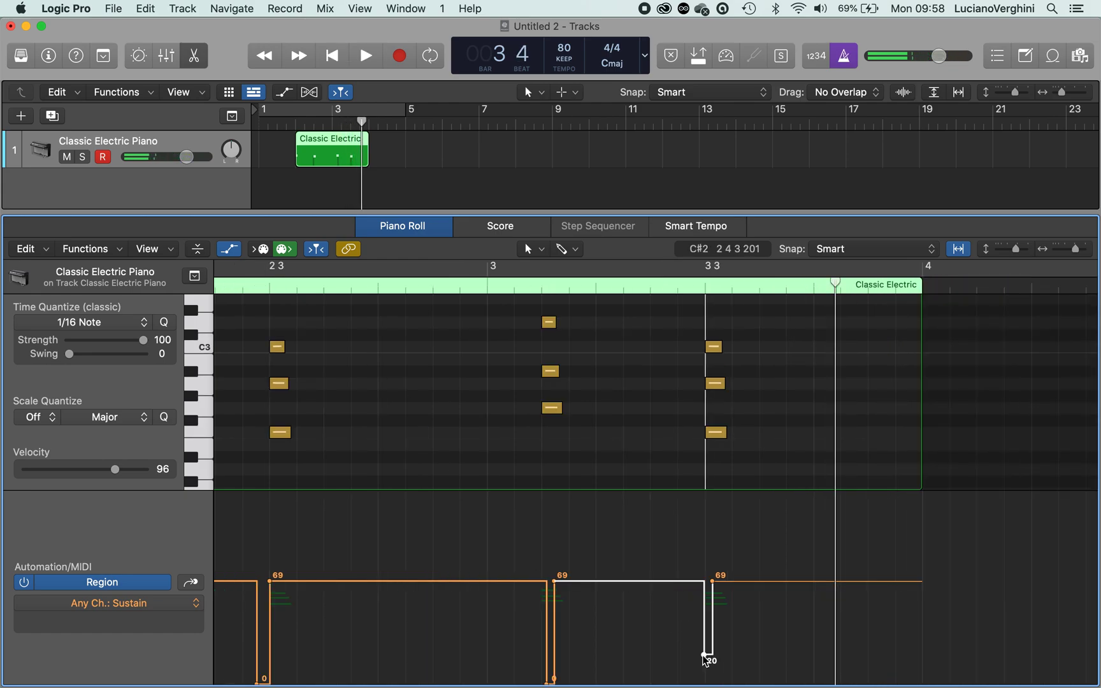
Pull the third sustain dip fully to 0 and replay the region from its start
left_click_drag(704, 654, 704, 678)
scroll(730, 482, "left", 10)
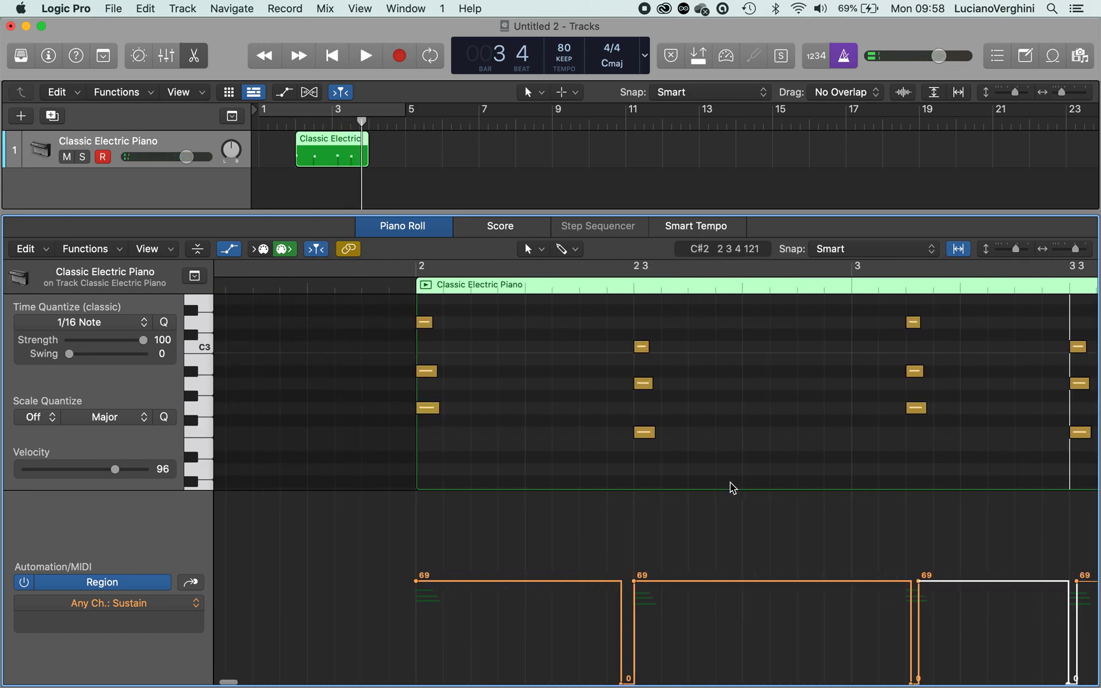
key("shift+space")
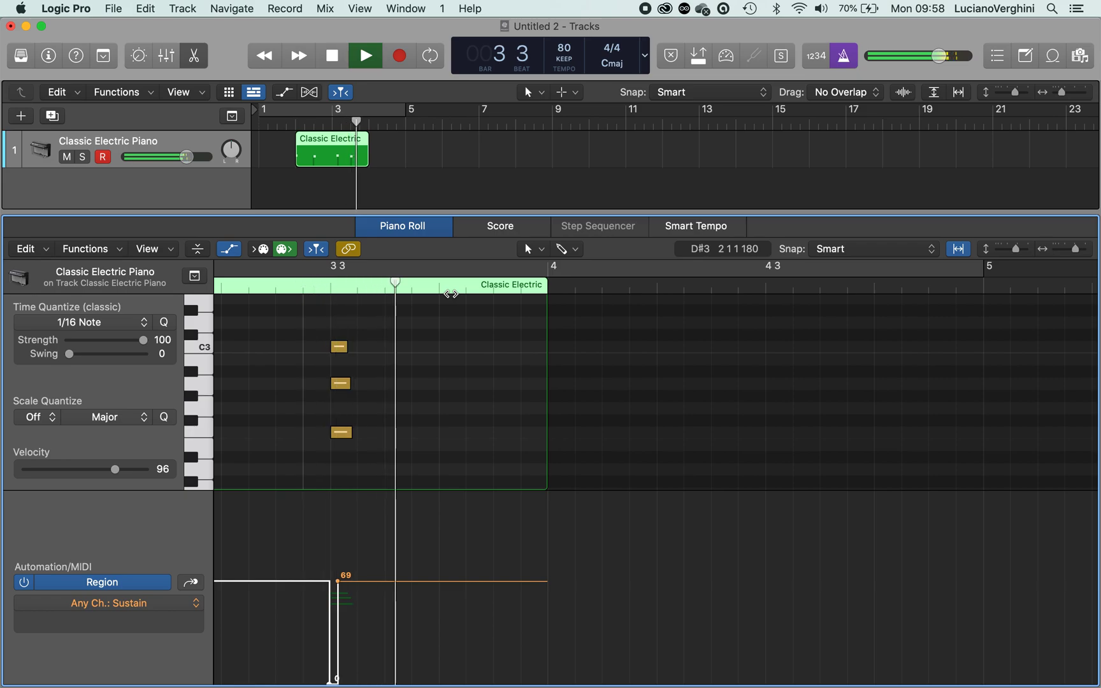
key("space")
scroll(376, 473, "left", 10)
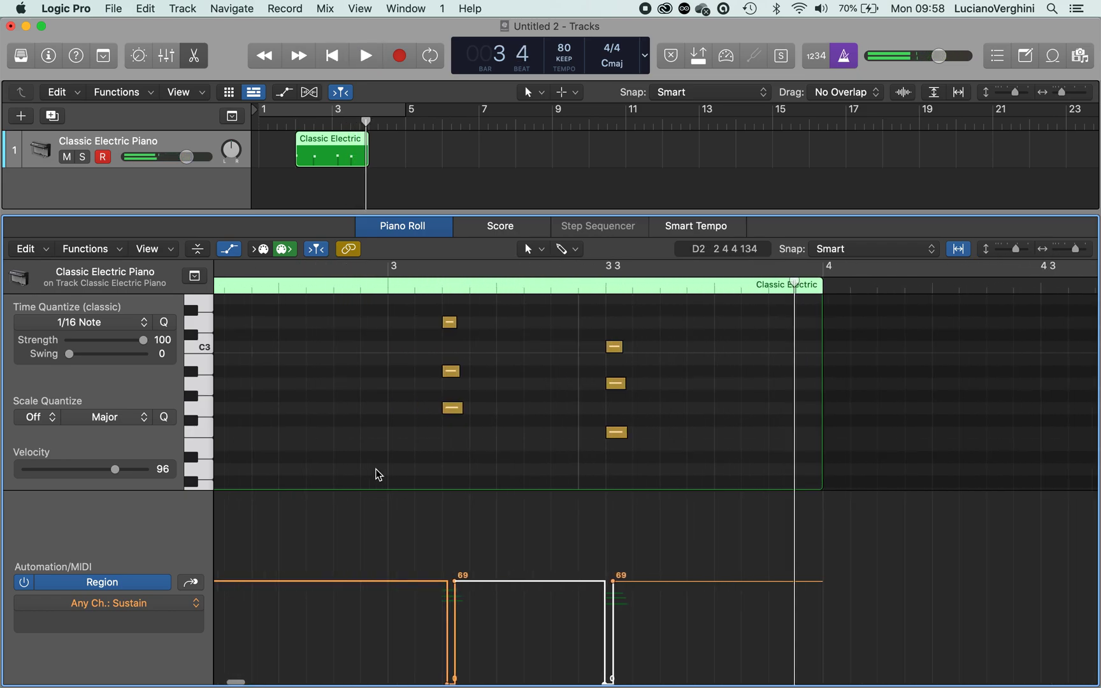
scroll(377, 475, "left", 5)
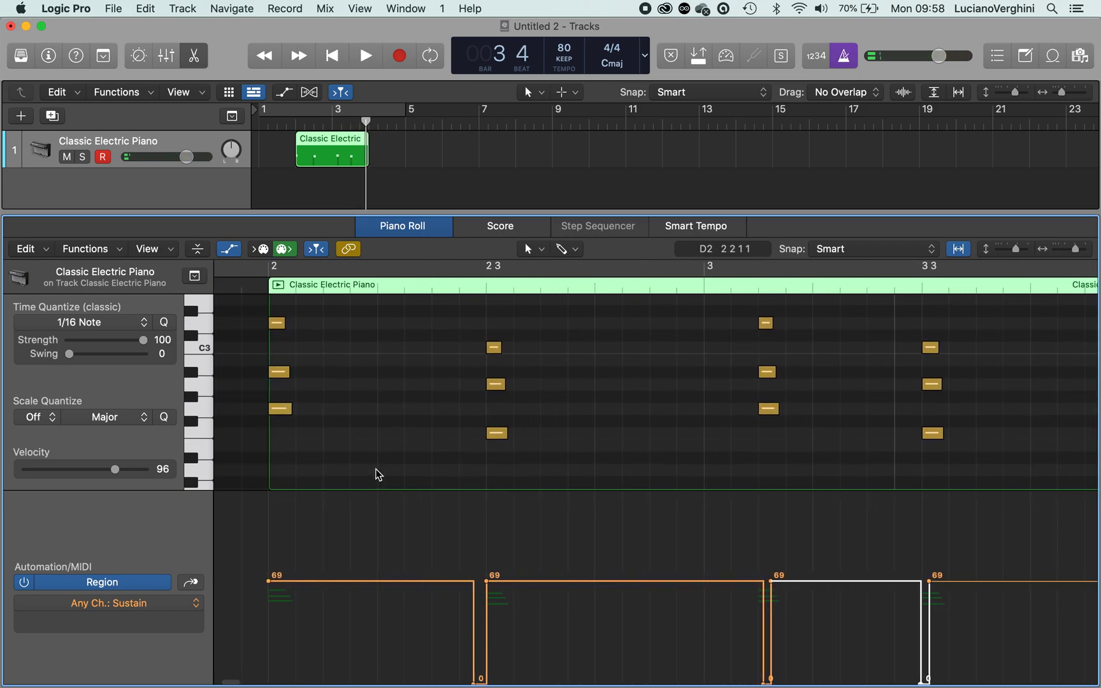
Switch the lane to Modulation and audition an Em chord at maximum modulation via Musical Typing
left_click(146, 604)
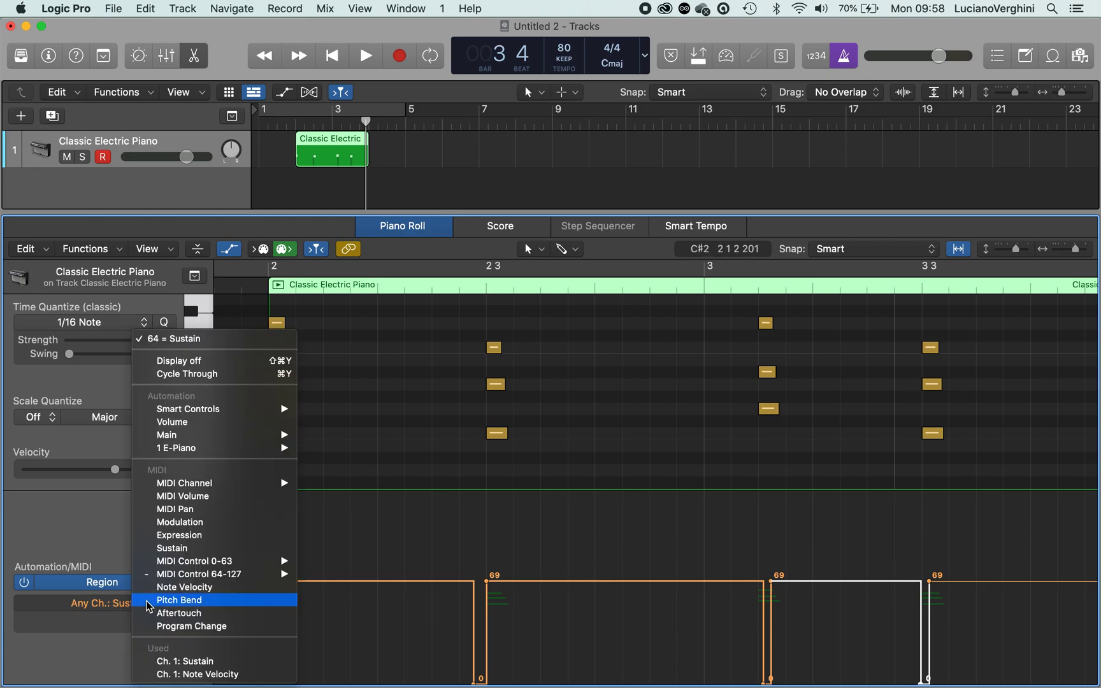
left_click(179, 522)
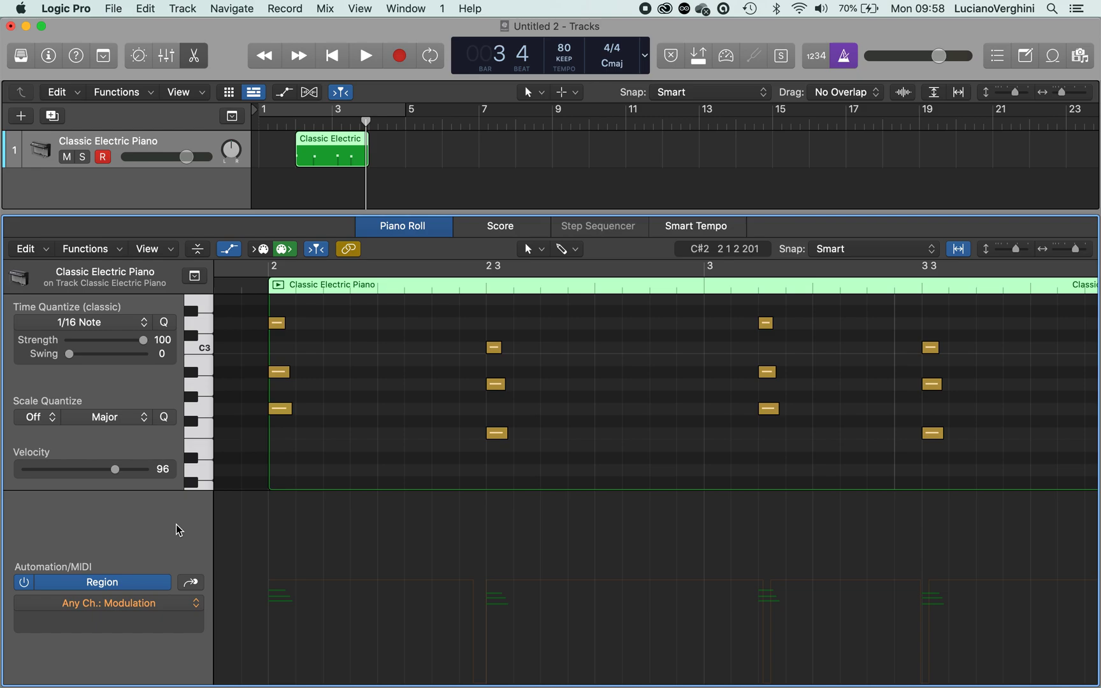
key("super+k")
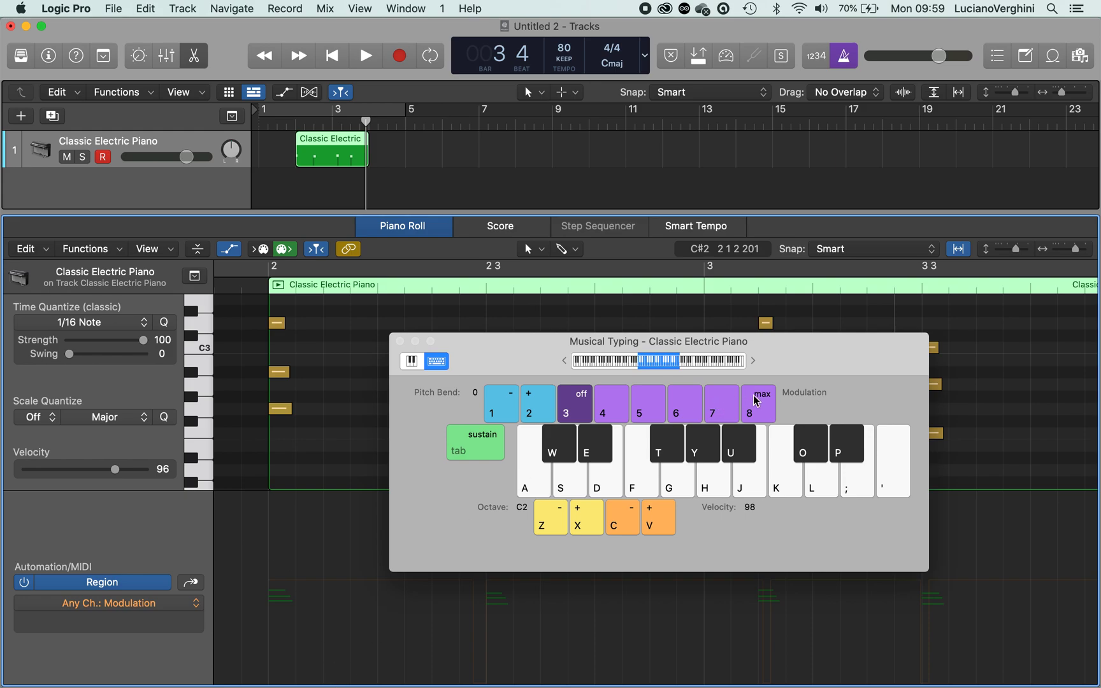
key("d")
key("g")
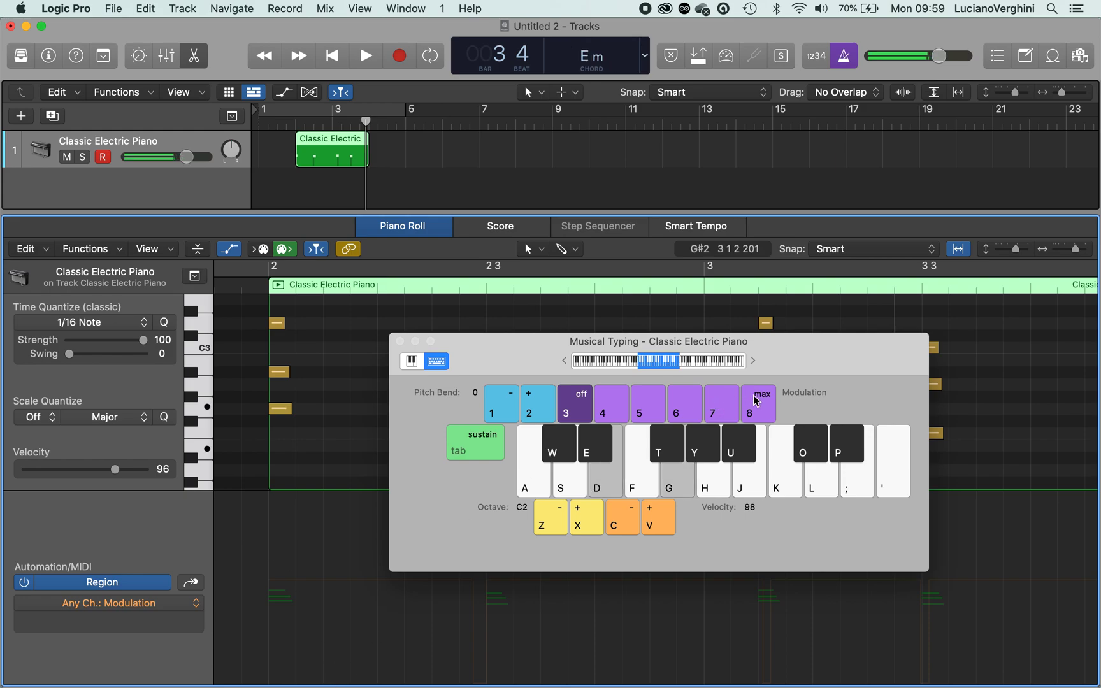
left_click(756, 399)
key("d")
key("g")
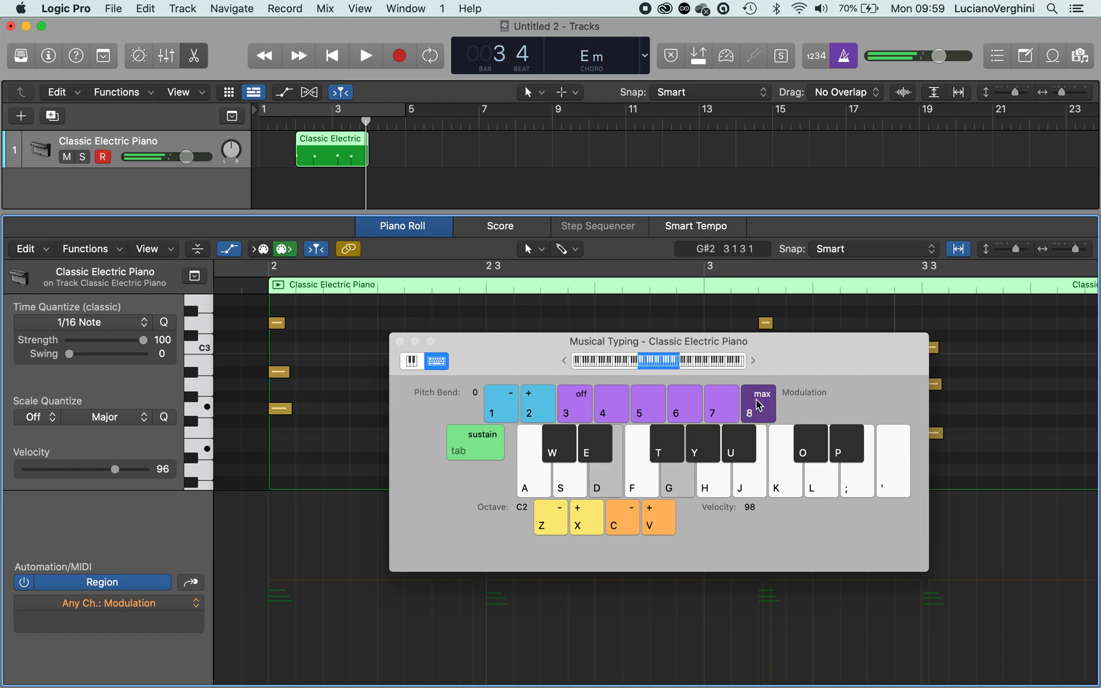
left_click(577, 411)
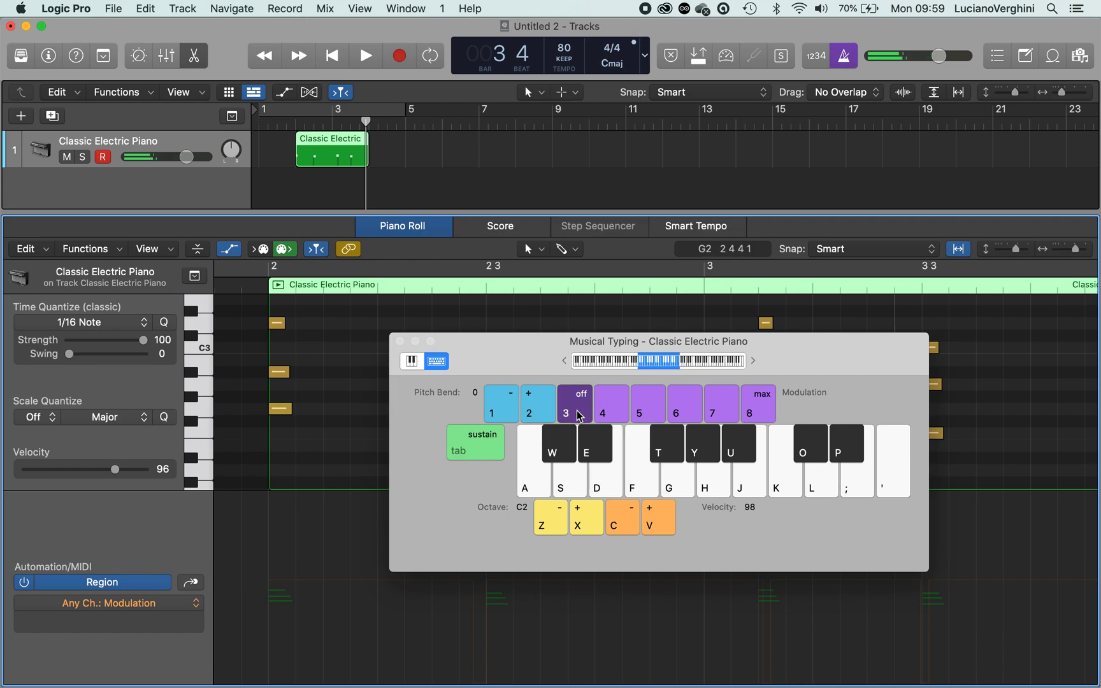
left_click(400, 341)
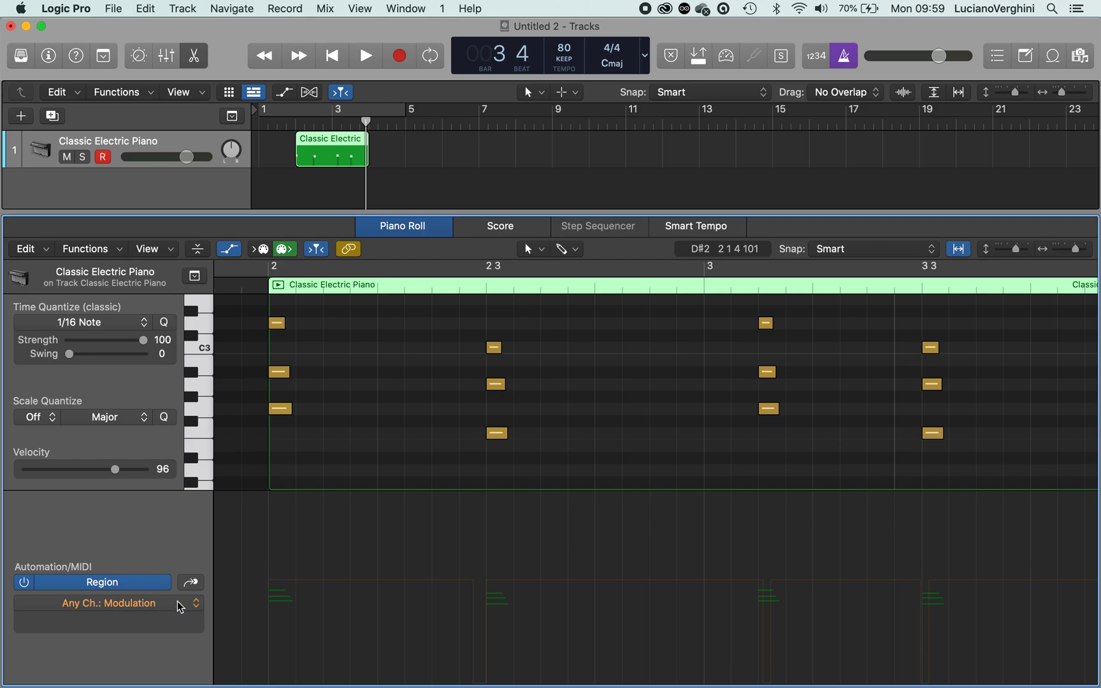
Start the Modulation line at 1 rising to a 68 peak at the second chord
left_click(297, 582)
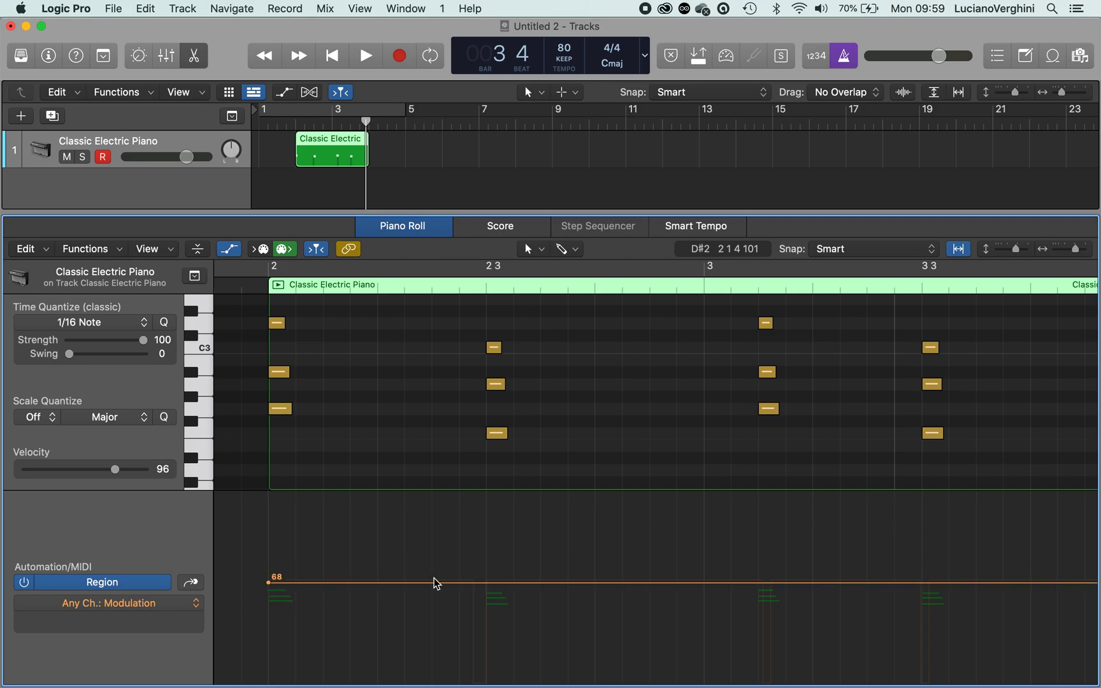
left_click(485, 582)
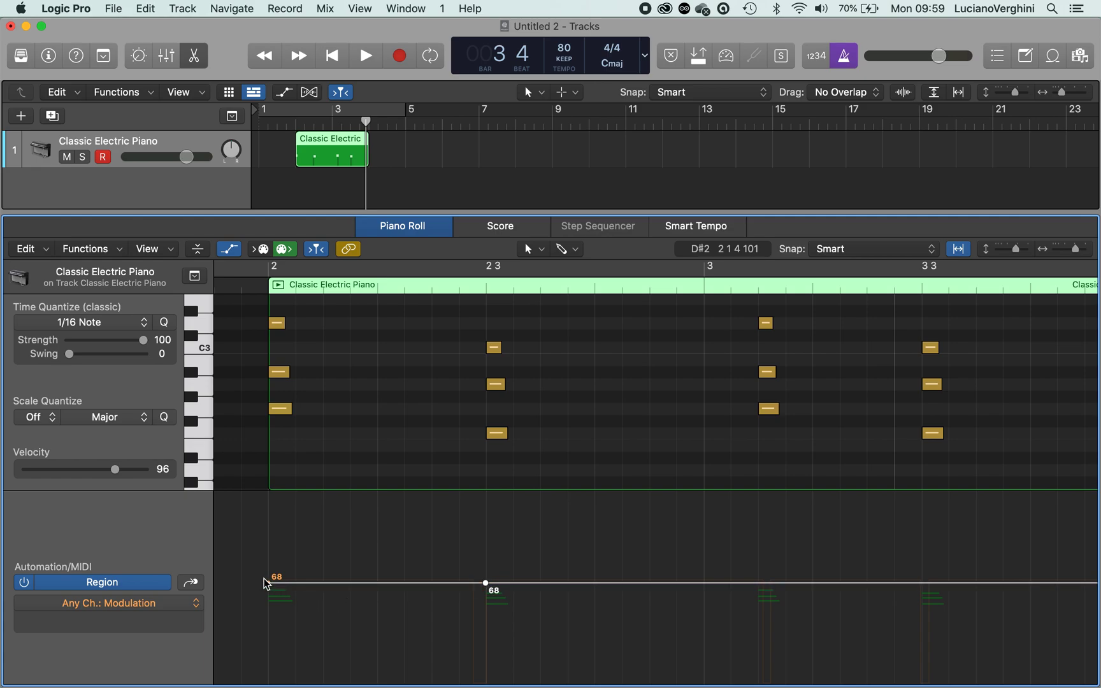
left_click_drag(271, 583, 270, 685)
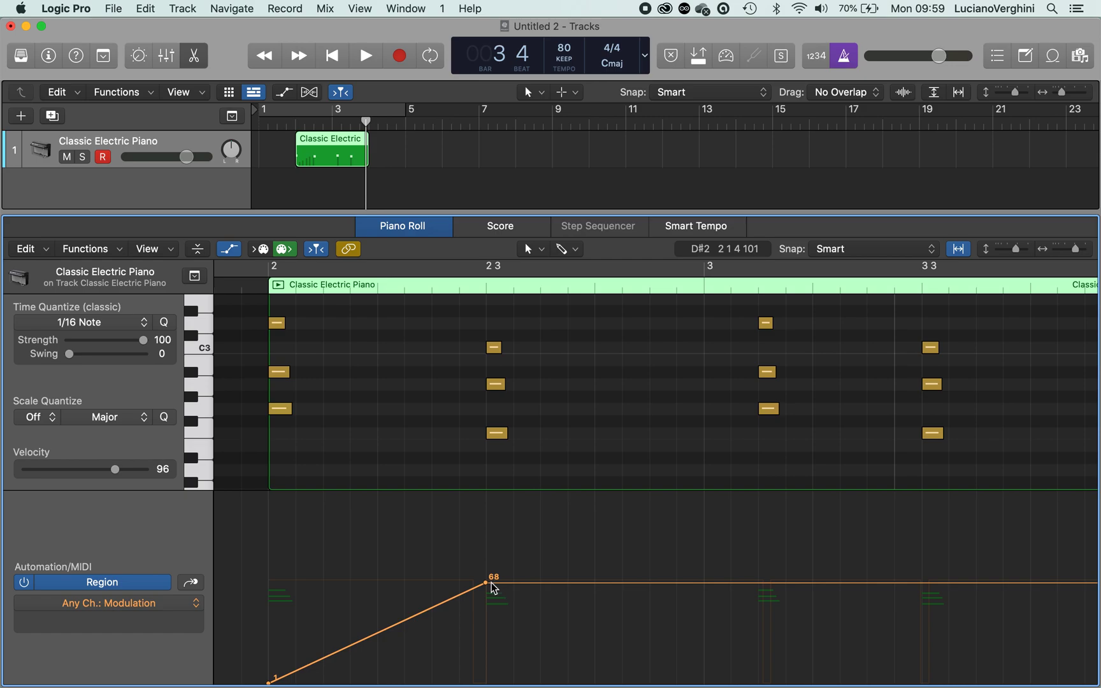
left_click_drag(494, 581, 492, 582)
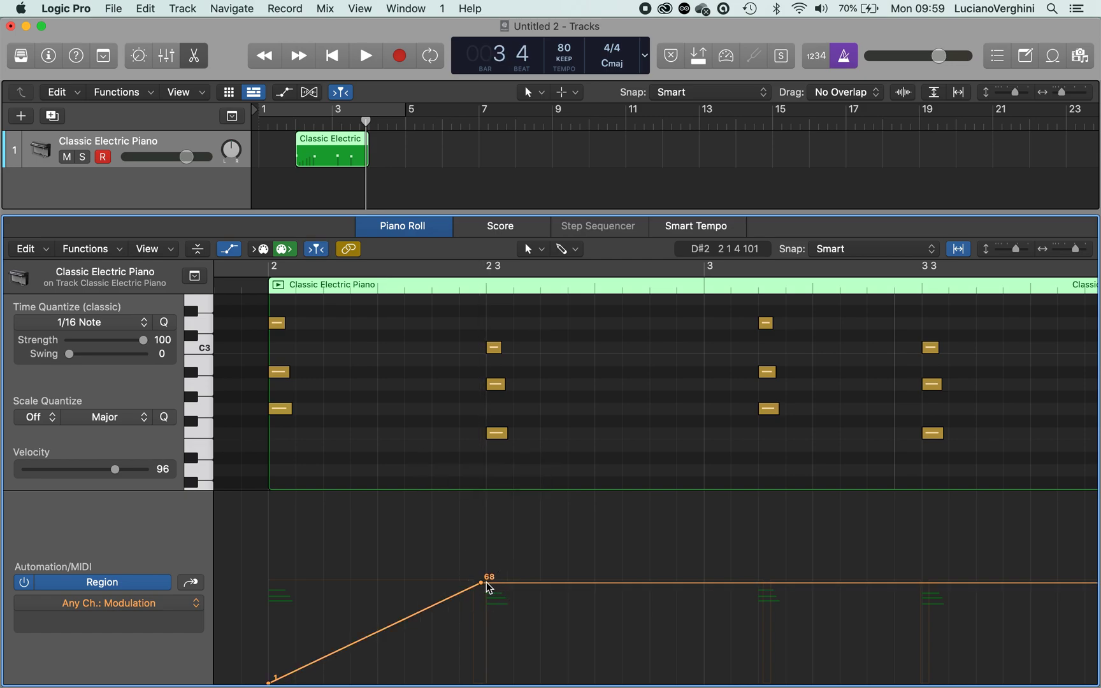
left_click(486, 582)
Add peaks at the third and fourth chords, dropping each following point to 0–1
left_click(754, 583)
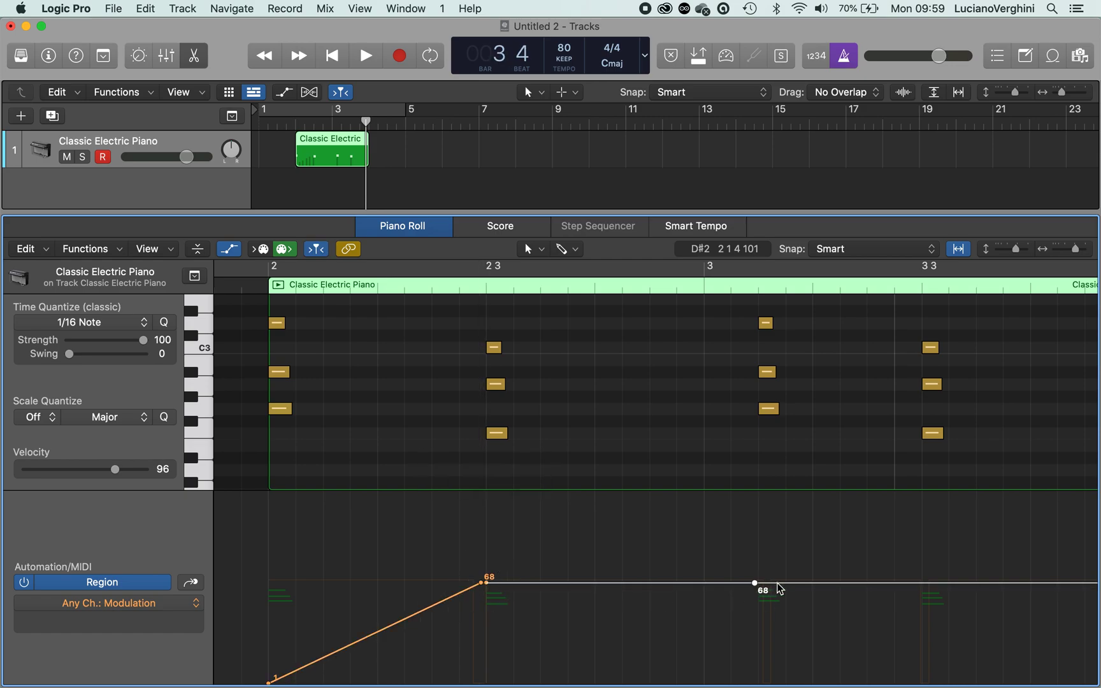
left_click(926, 582)
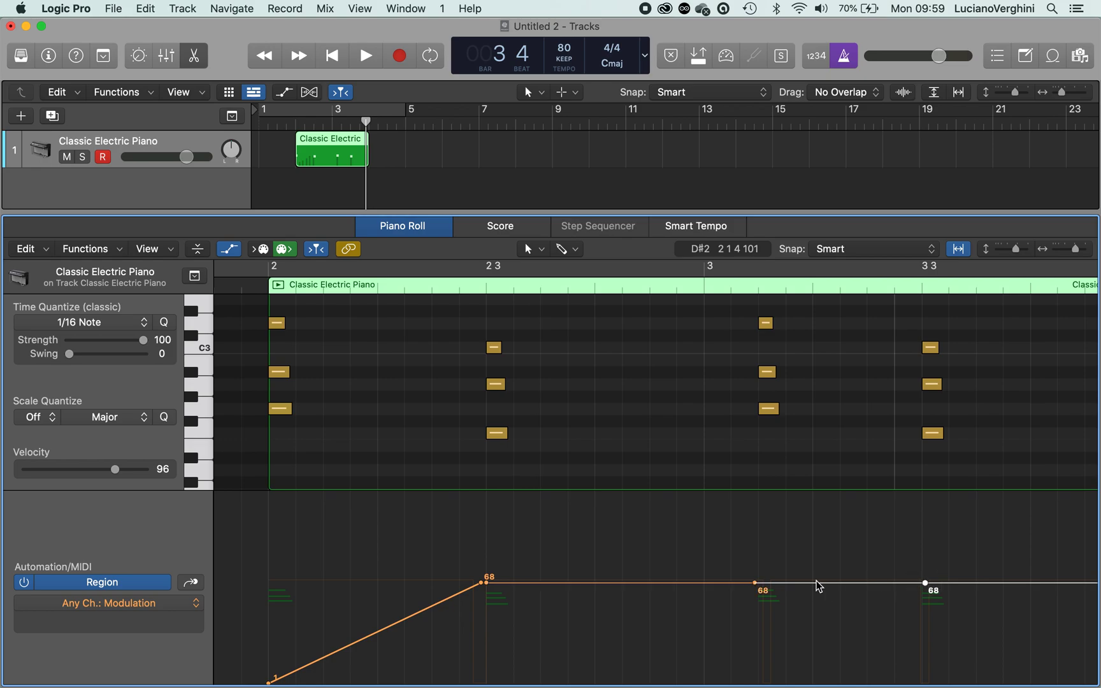
left_click(762, 582)
left_click_drag(489, 582, 487, 682)
left_click_drag(763, 584, 763, 683)
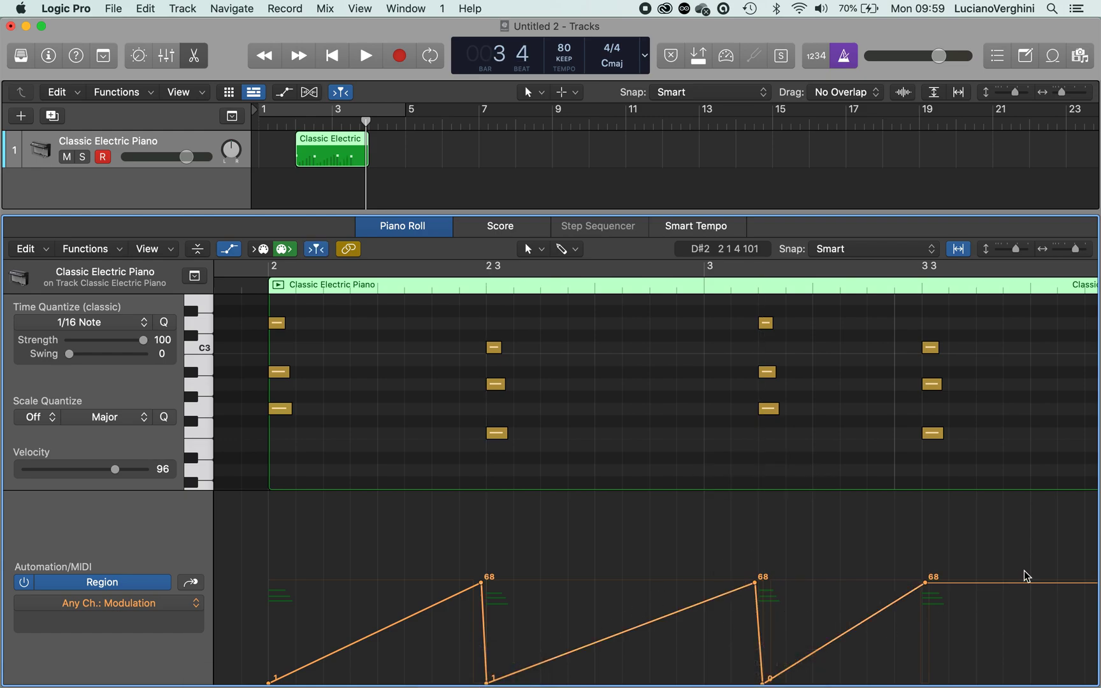
left_click(932, 583)
left_click_drag(932, 585, 932, 683)
Add a final Modulation point near the region end raised to about 73
scroll(950, 660, "right", 5)
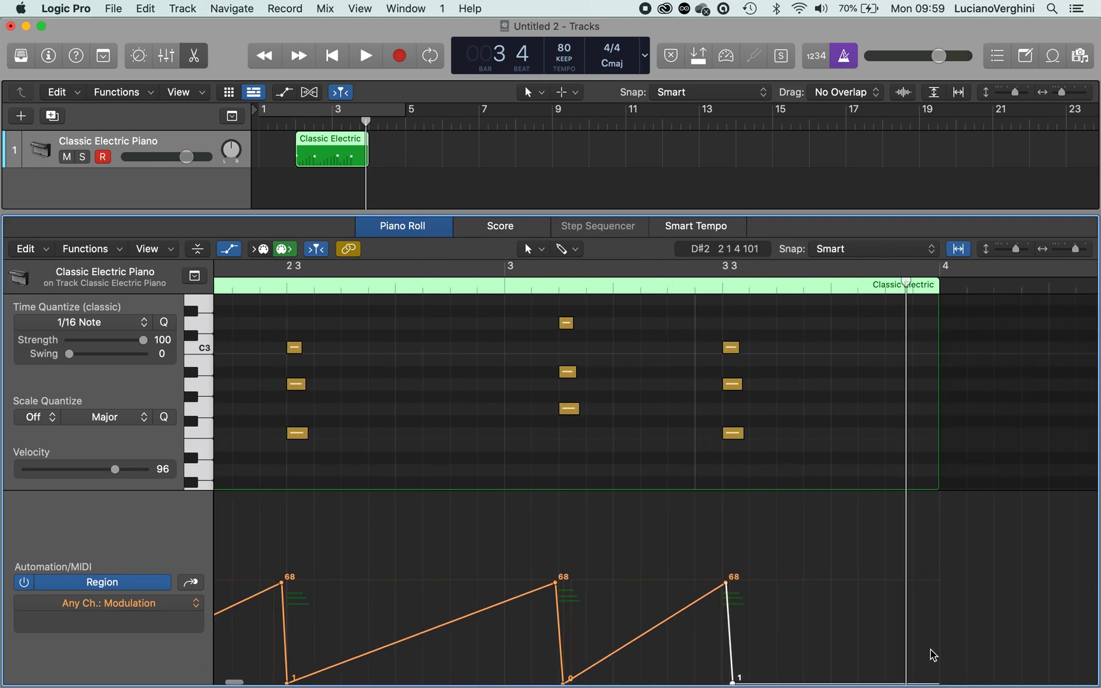
left_click(926, 580)
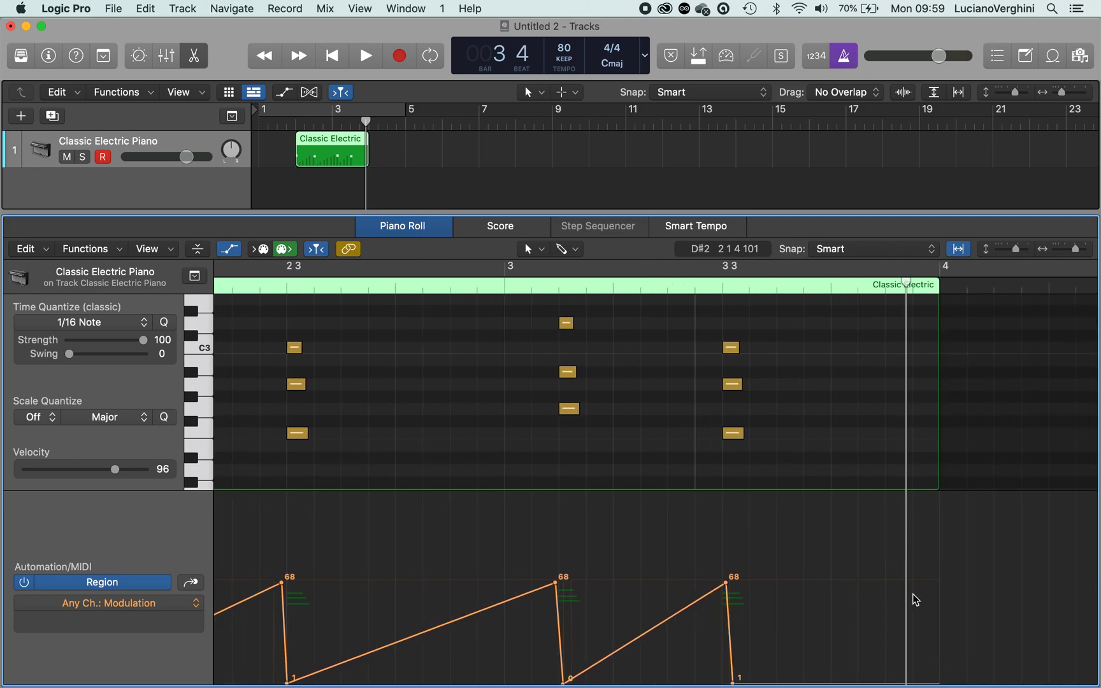
left_click(895, 683)
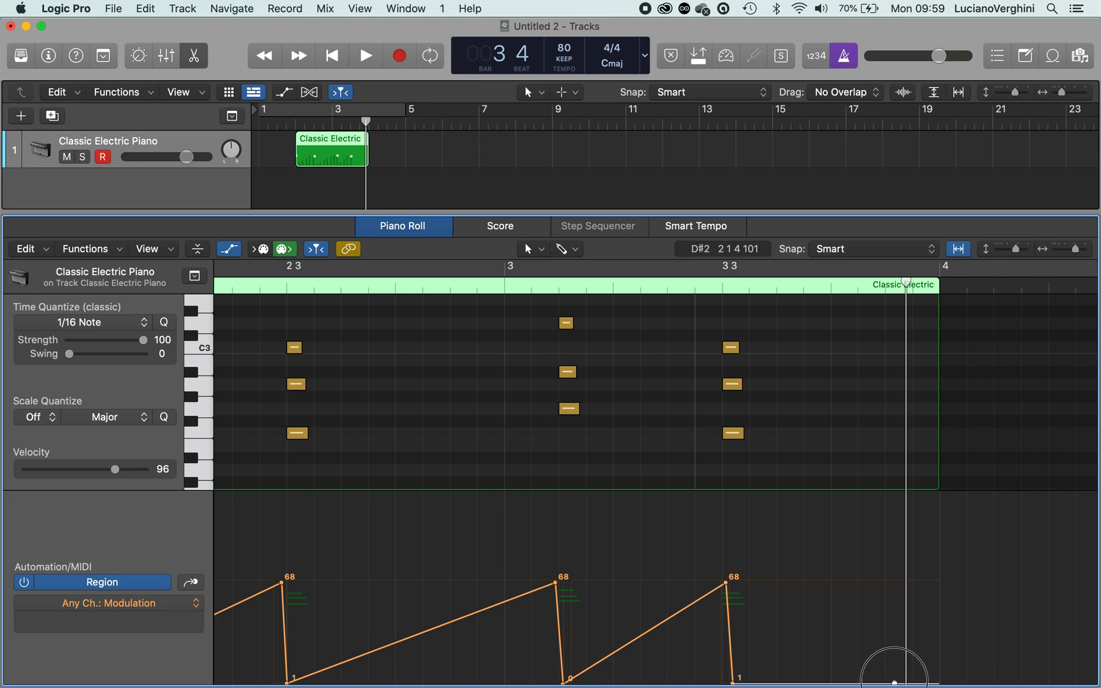
left_click_drag(895, 683, 927, 580)
Raise the second peak from 68 to 123 and lower the third peak to 38
scroll(928, 573, "left", 10)
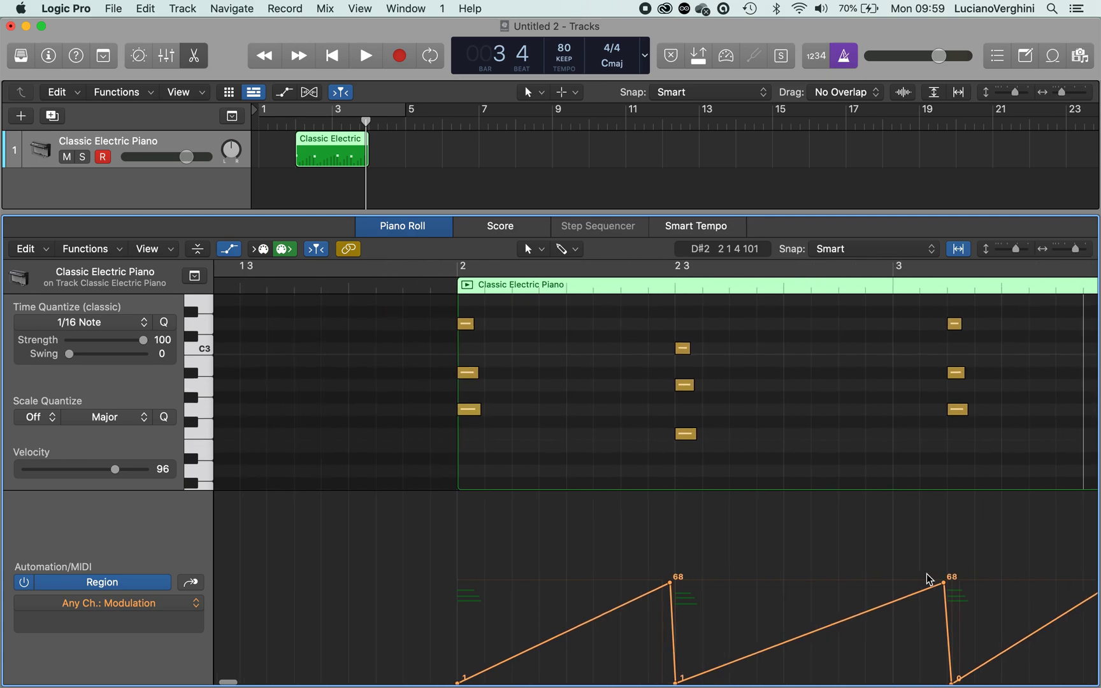
left_click(686, 586)
scroll(686, 587, "right", 5)
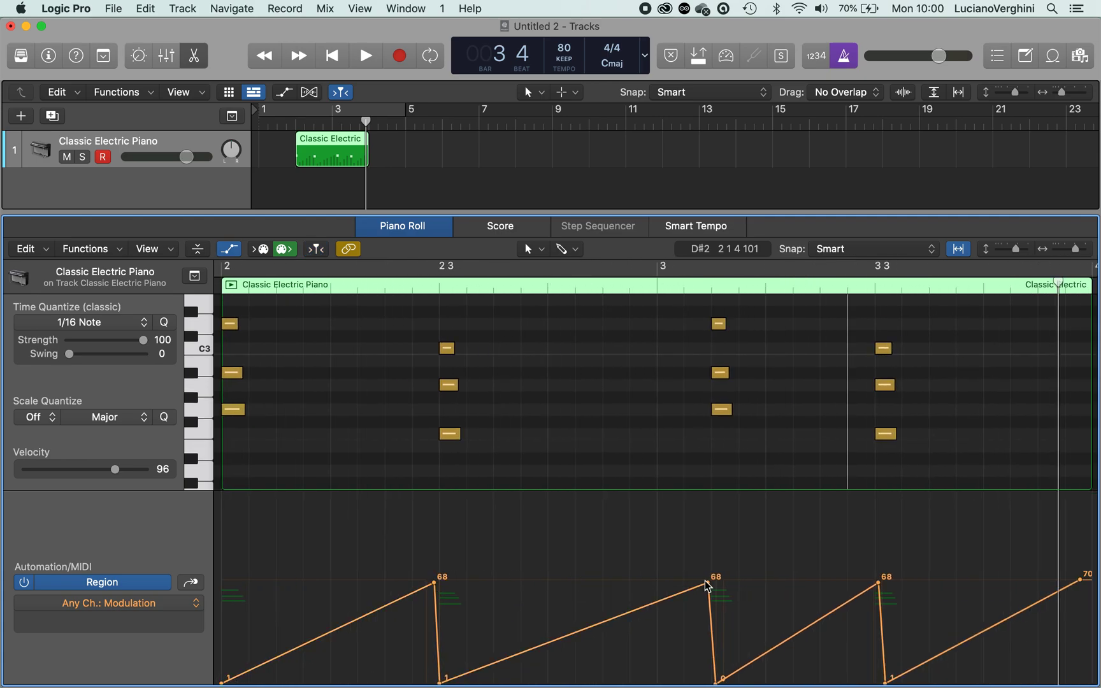
left_click_drag(705, 581, 707, 501)
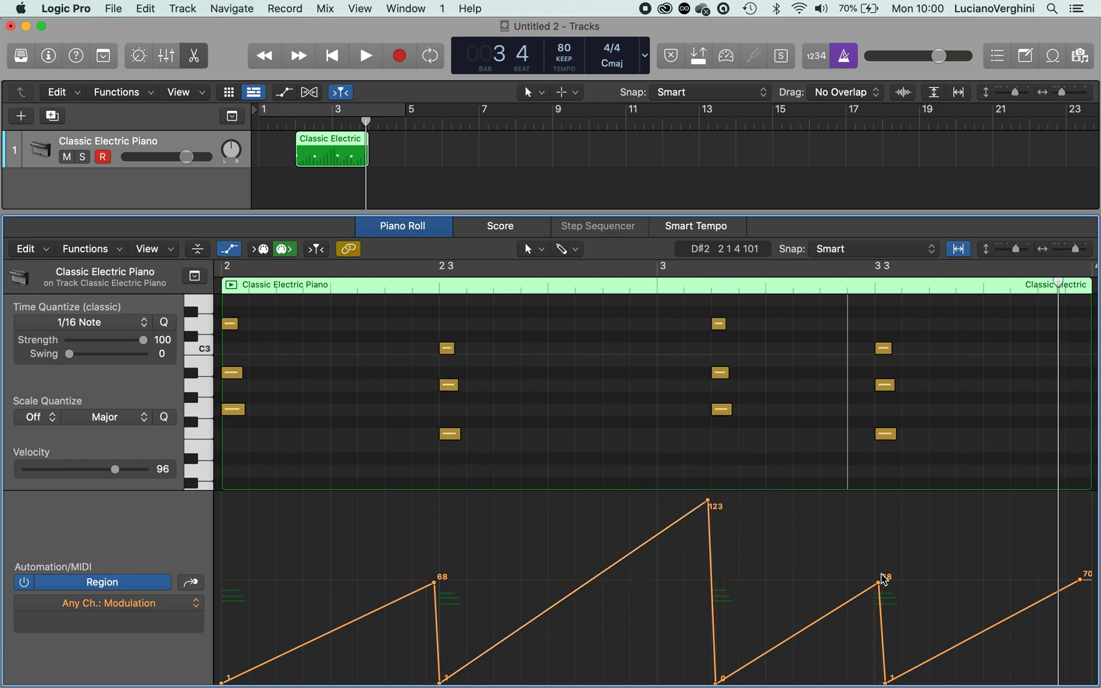
scroll(884, 579, "right", 2)
left_click_drag(853, 582, 853, 628)
scroll(886, 591, "right", 6)
left_click_drag(897, 579, 897, 524)
scroll(897, 525, "left", 10)
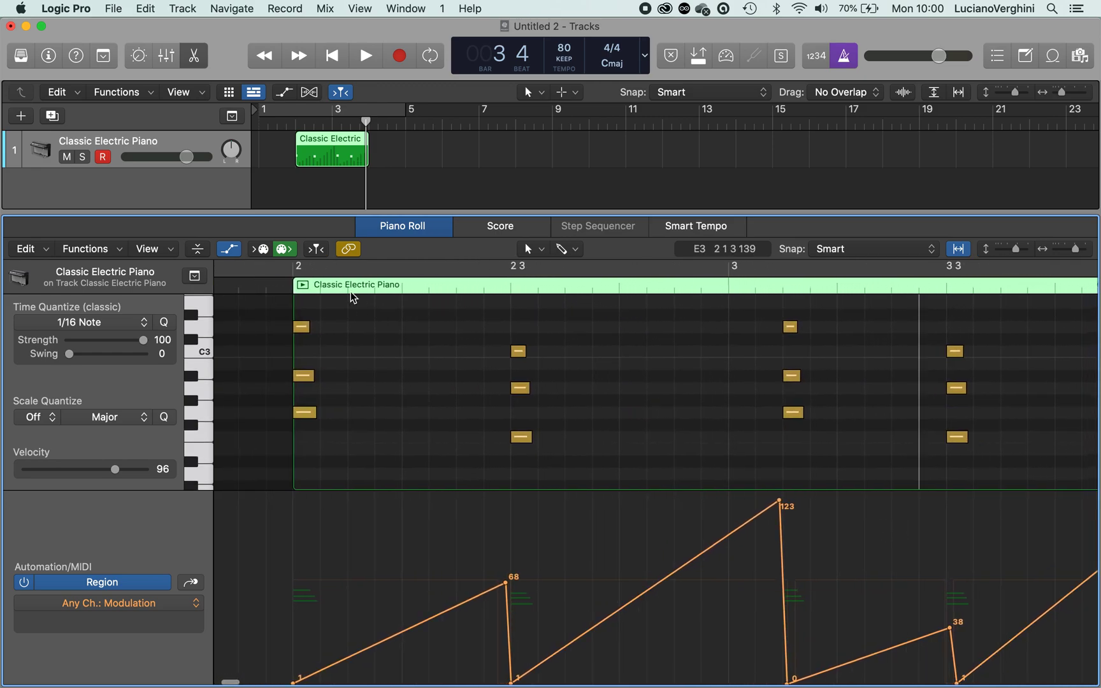
Play the region from bar 2 to hear the modulation ramps
left_click(294, 284)
key("space")
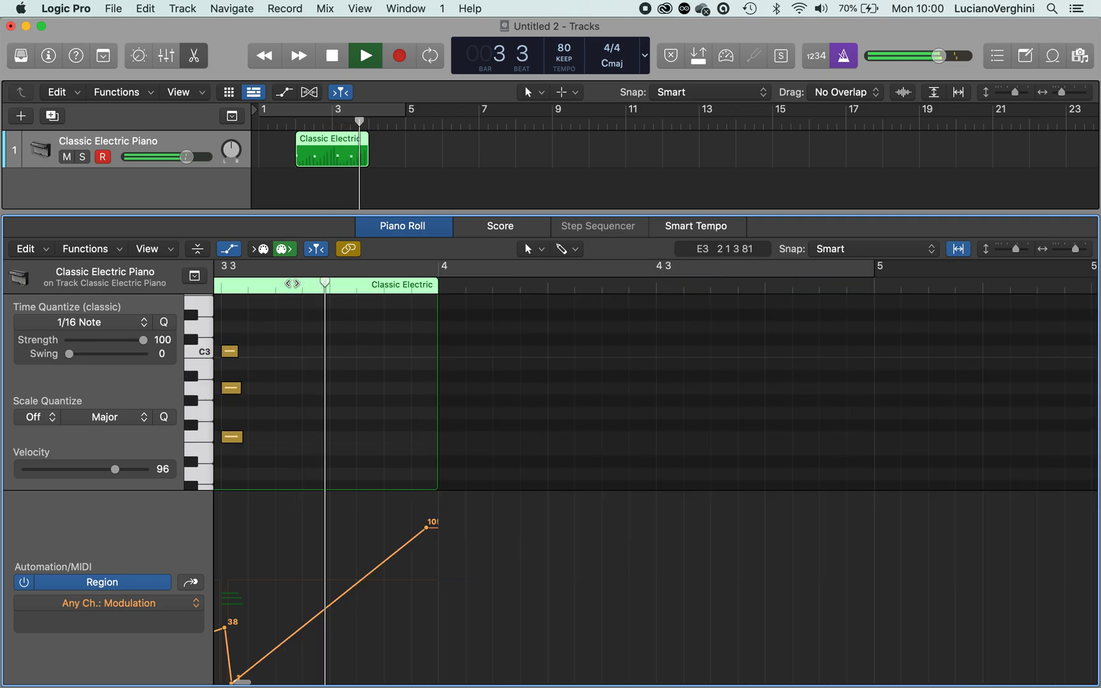
key("space")
scroll(322, 470, "left", 10)
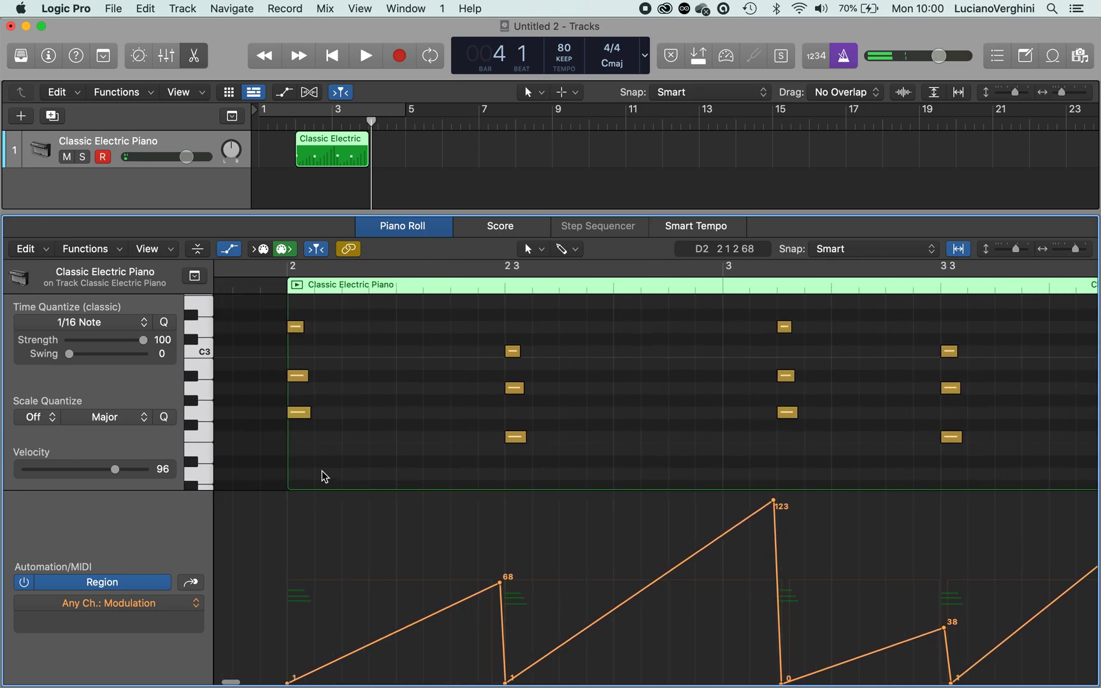
Switch the lane to Pitch Bend and draw a bend-in from -64 to 0 at the region start
left_click(166, 602)
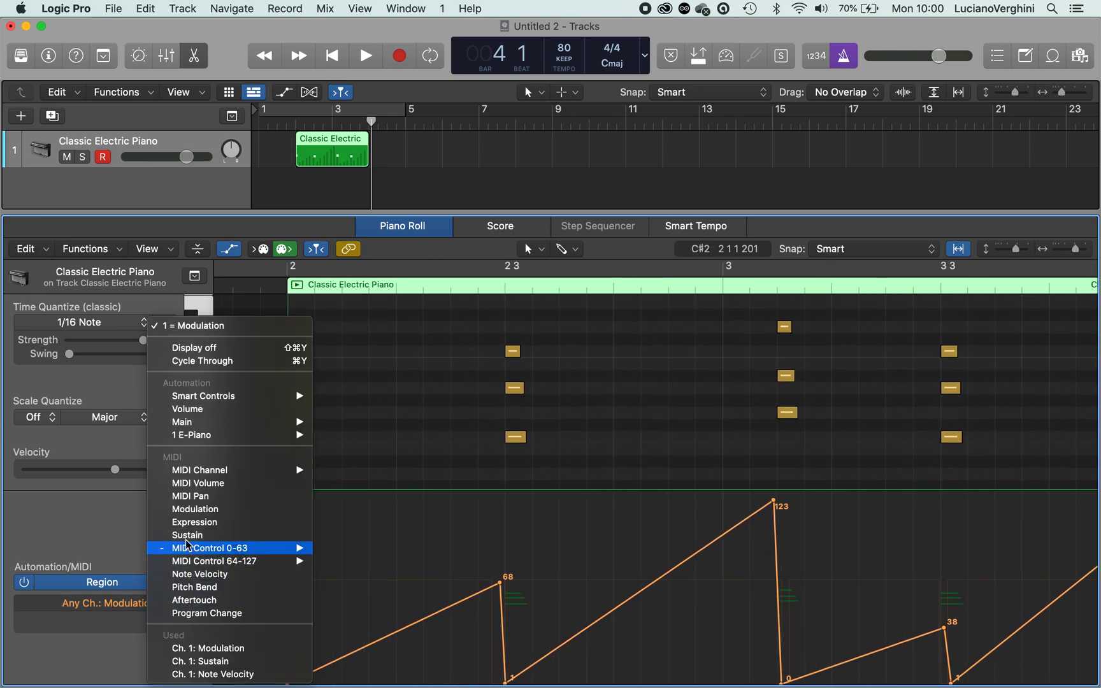
left_click(204, 589)
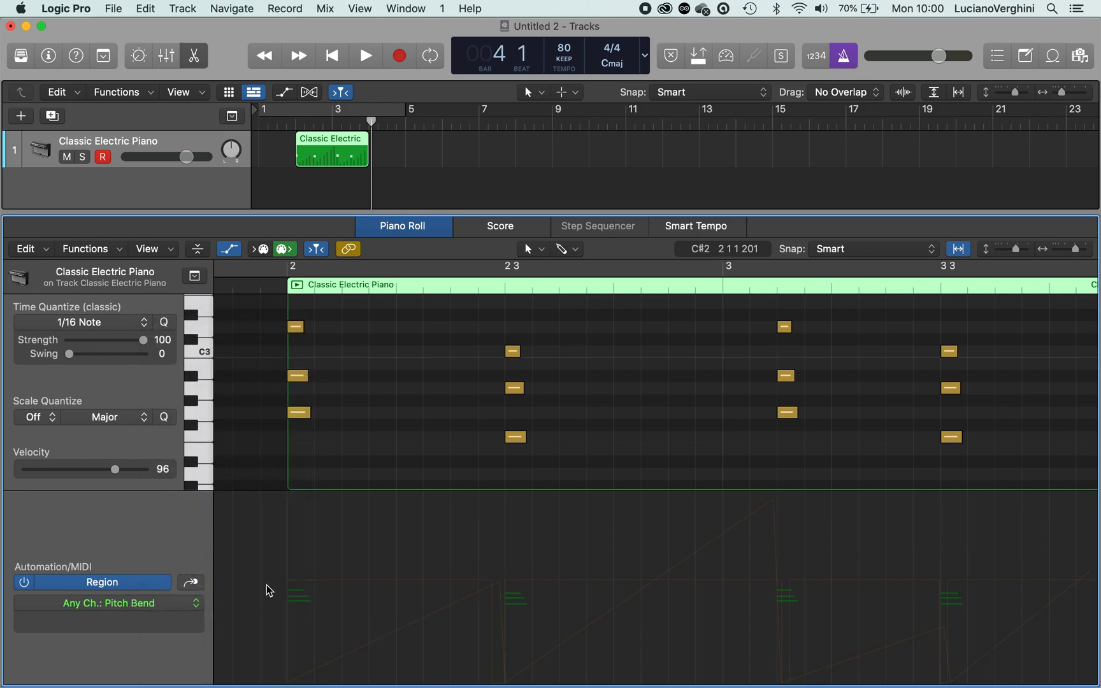
left_click(328, 590)
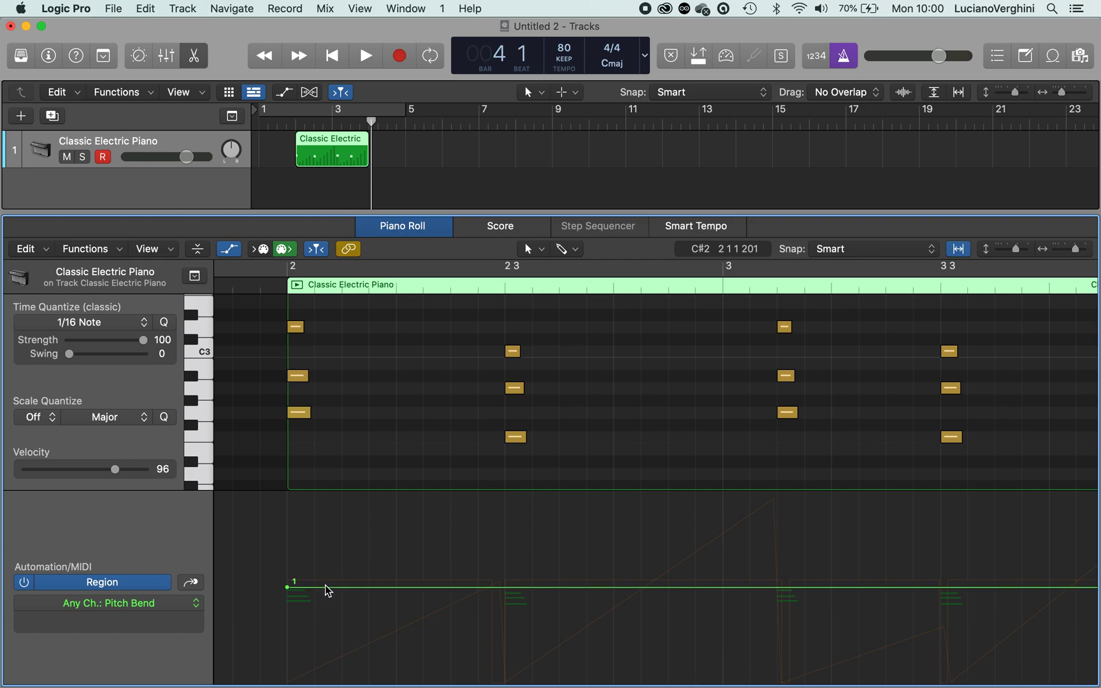
left_click_drag(288, 589, 288, 589)
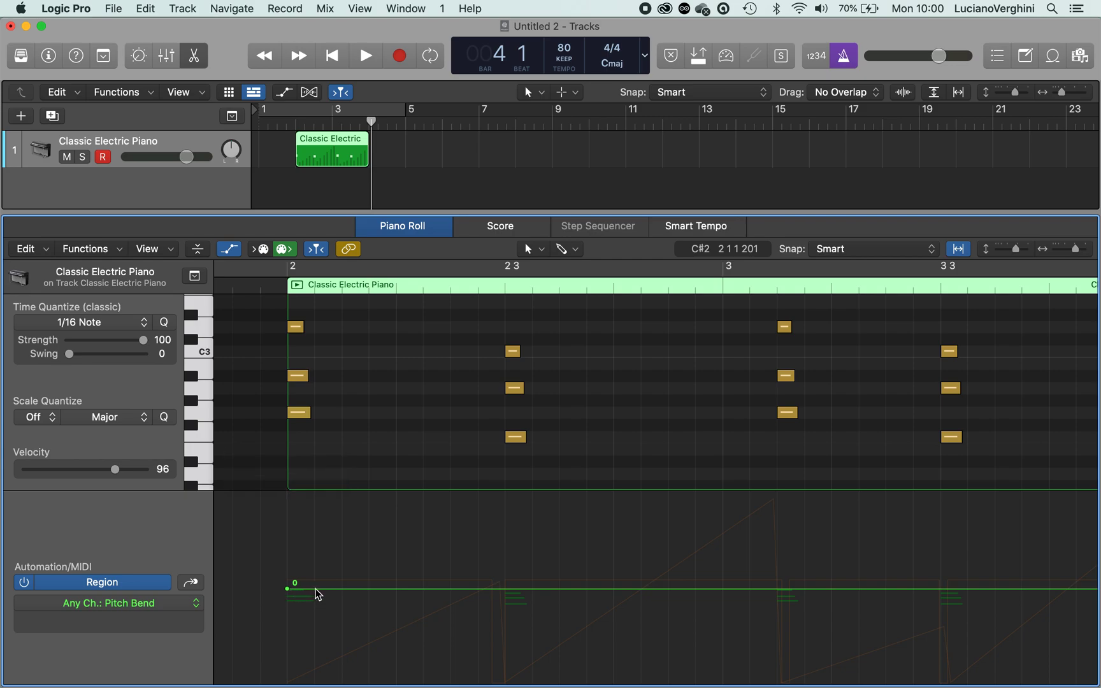
left_click(315, 589)
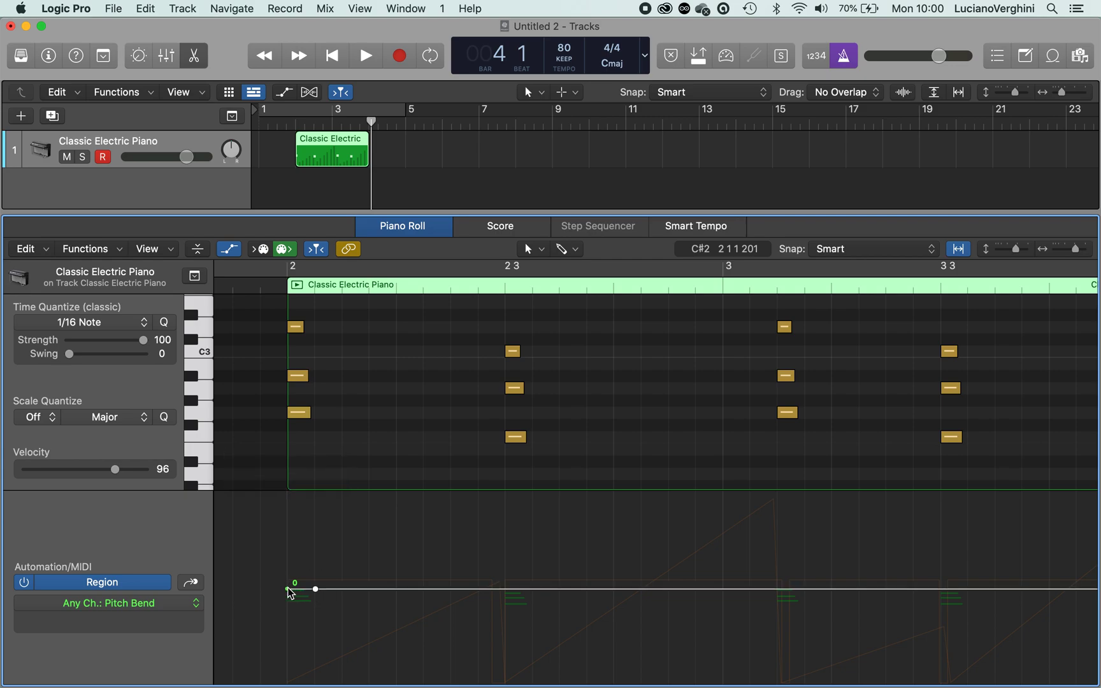
left_click_drag(290, 592, 280, 682)
Audition the bend-in, shorten its ramp so it reaches 0 sooner, and replay it
left_click(282, 288)
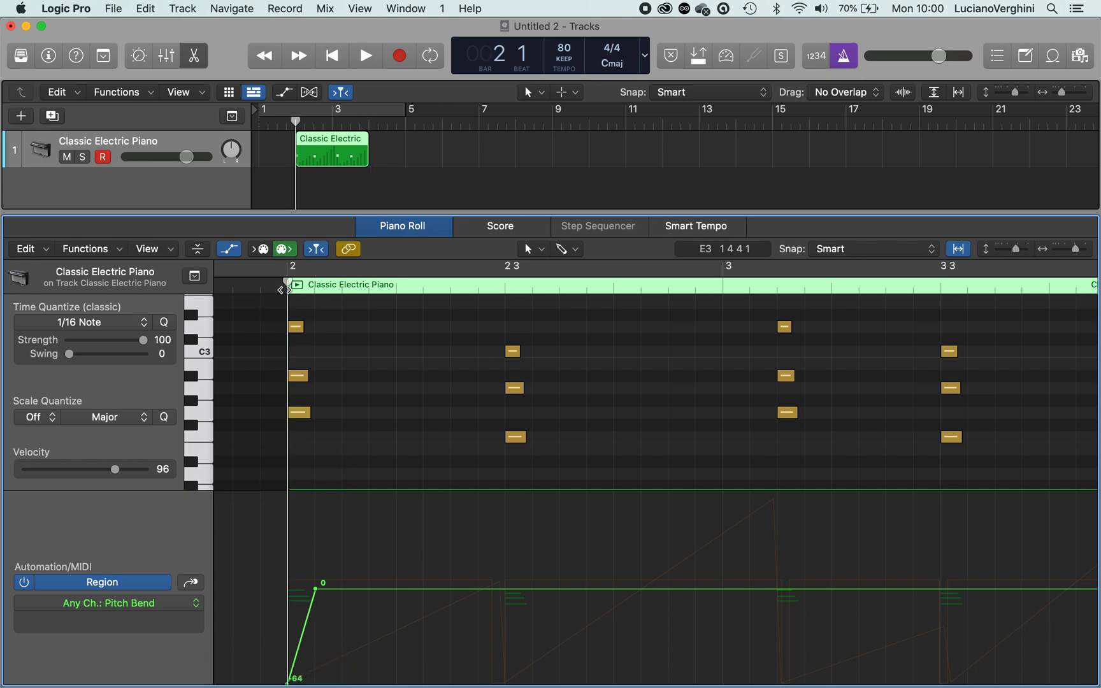
key("space")
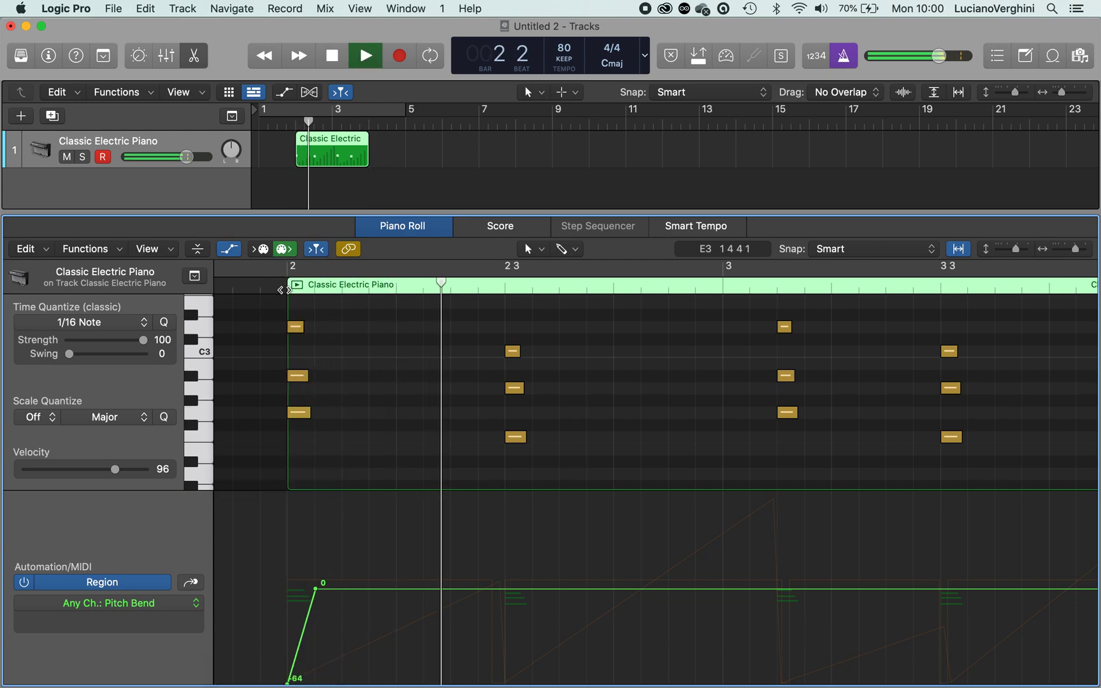
key("space")
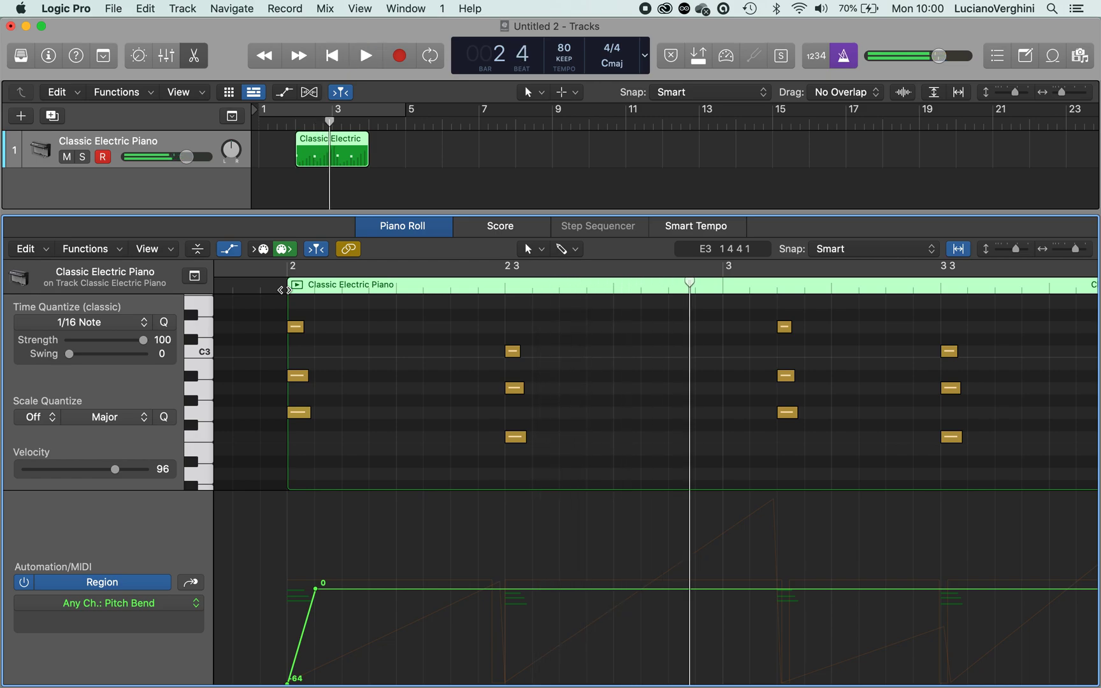
left_click(283, 290)
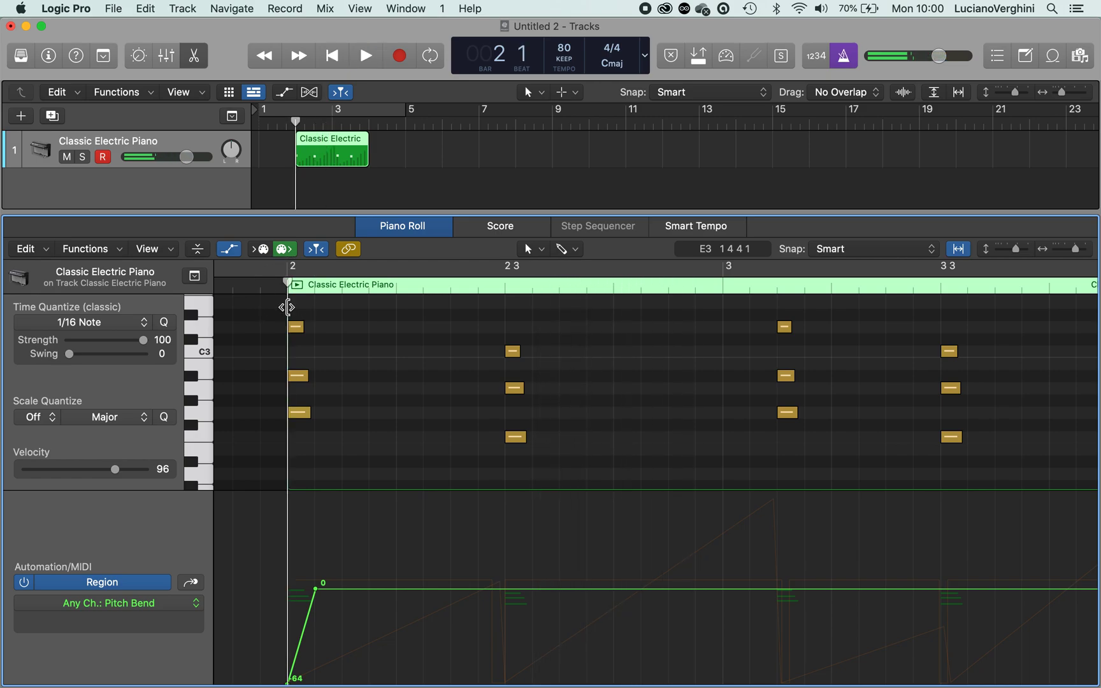
left_click(317, 592)
left_click_drag(316, 591, 298, 589)
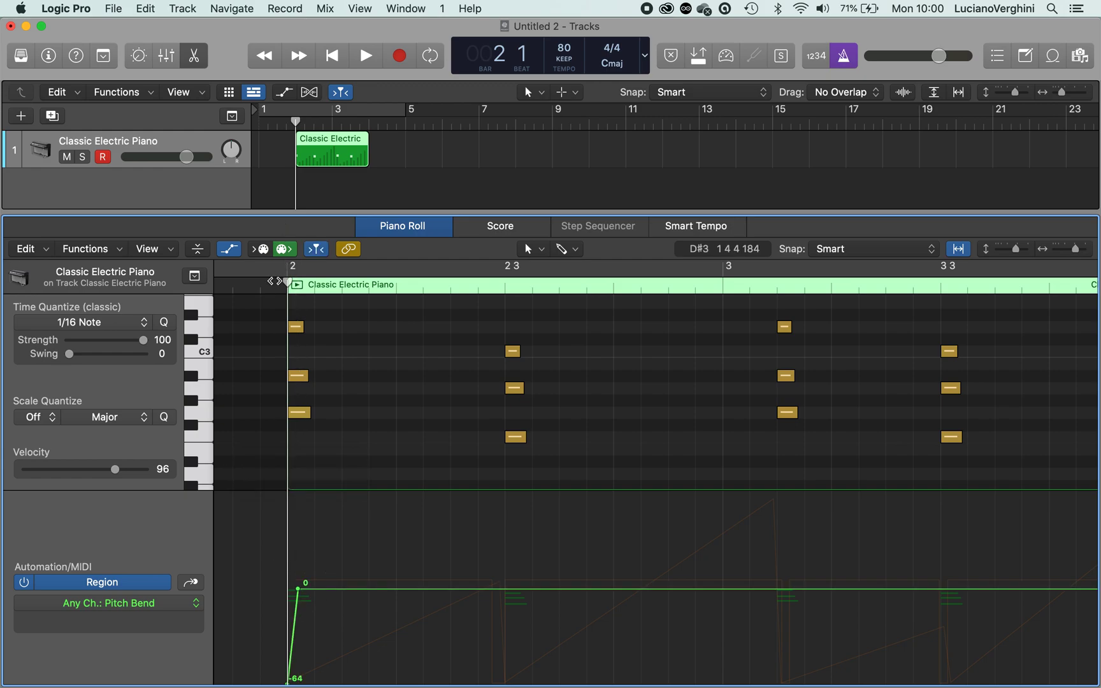
key("space")
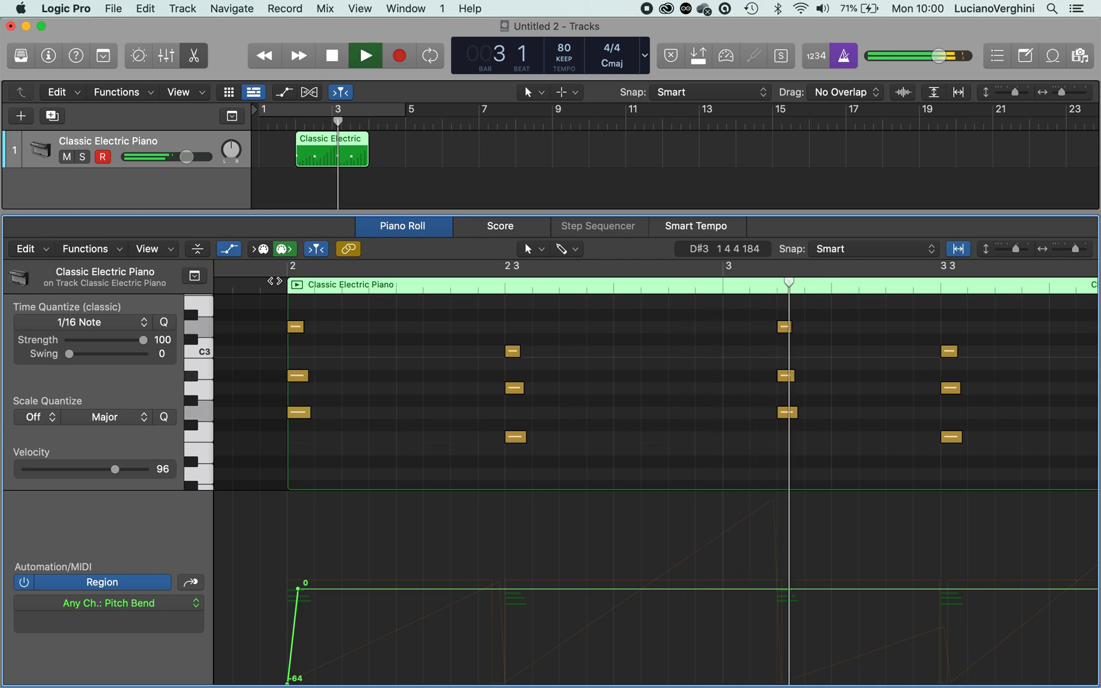
key("space")
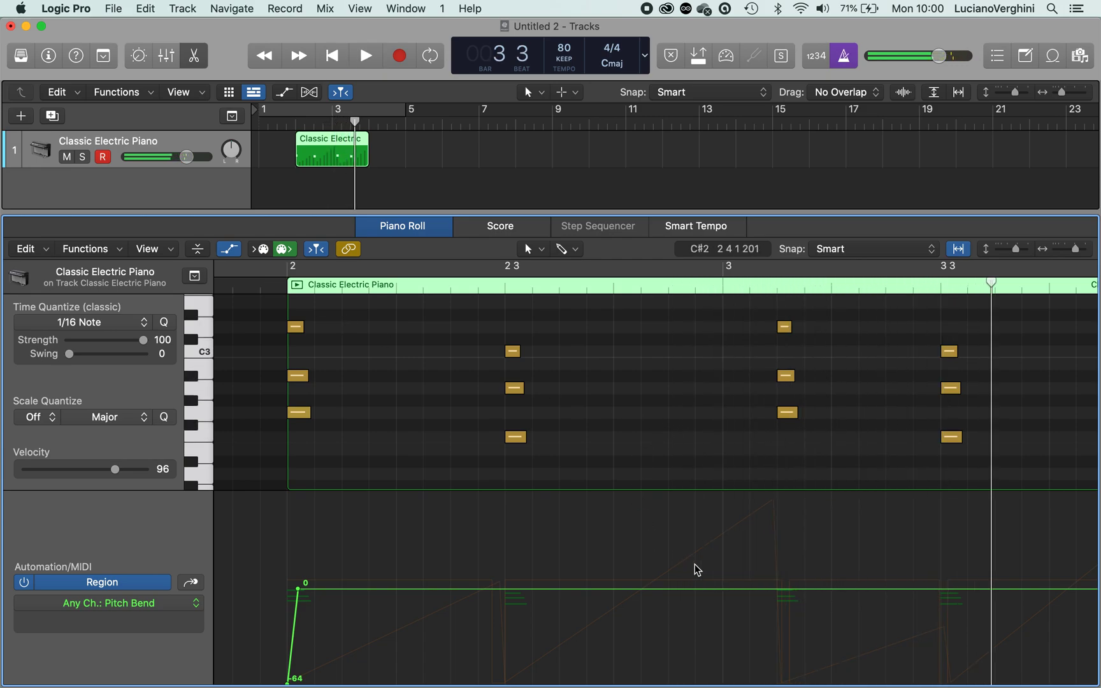
scroll(698, 568, "right", 3)
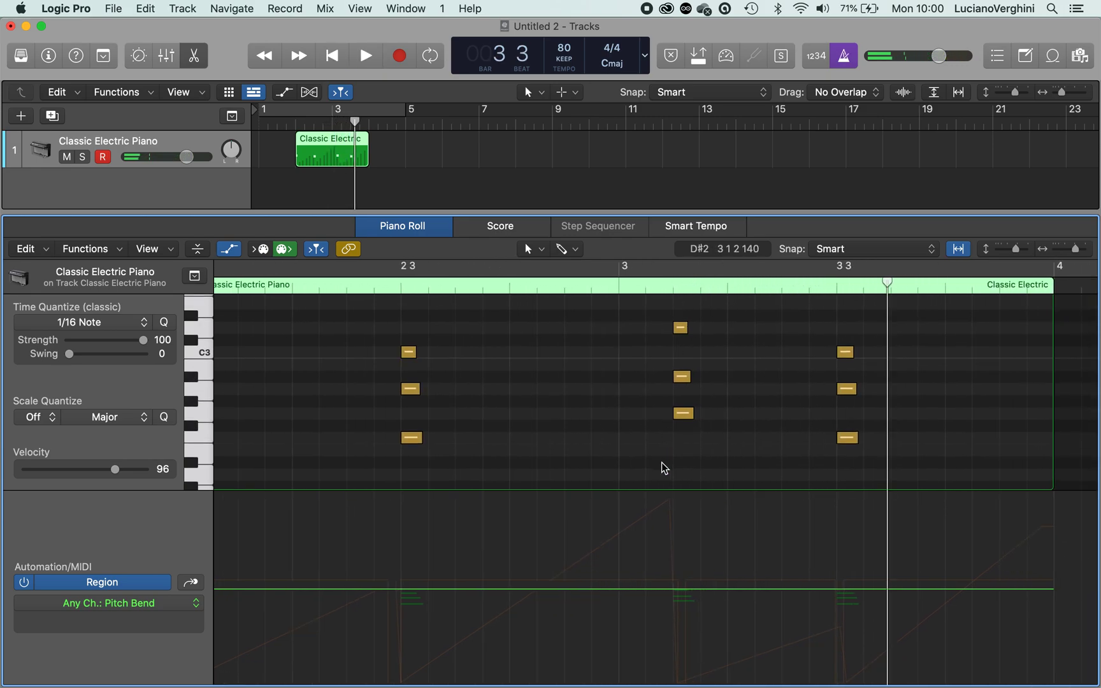
Add pitch-bend points near the third chord and raise the middle one to 63, then audition the spike
left_click(670, 588)
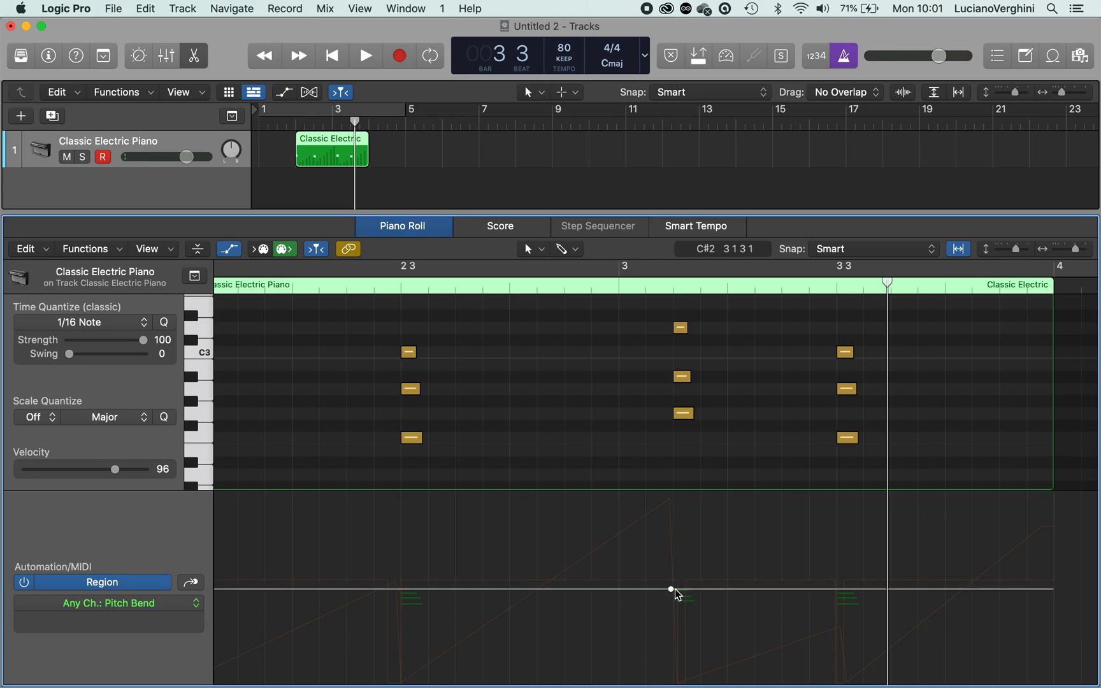
left_click(679, 590)
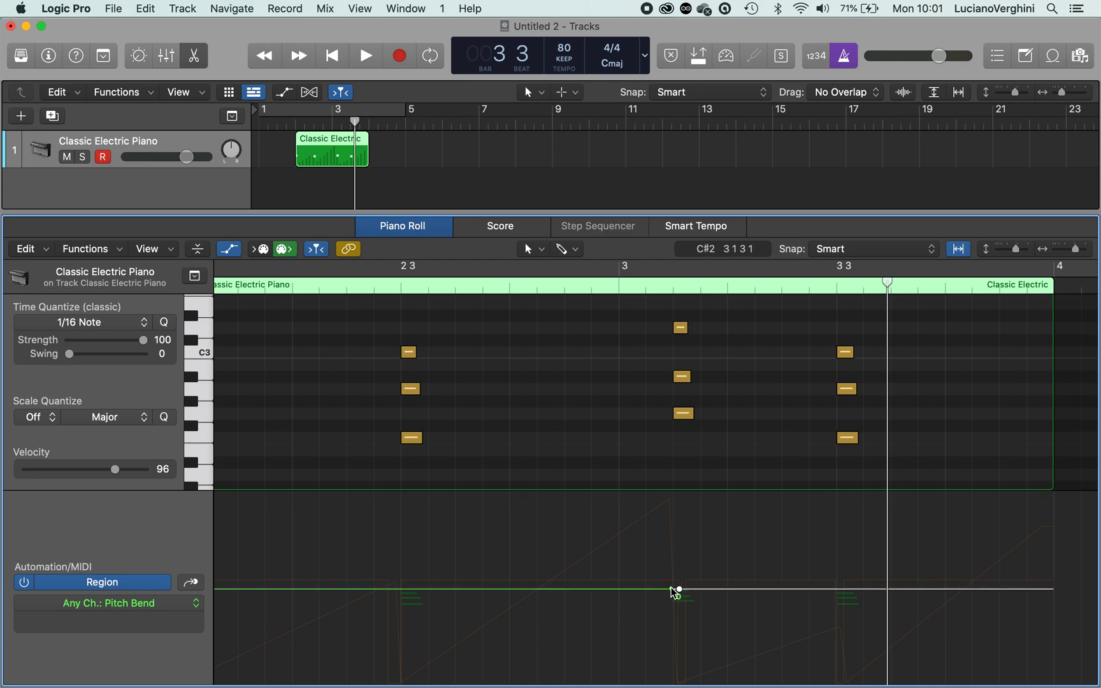
left_click_drag(669, 589, 671, 494)
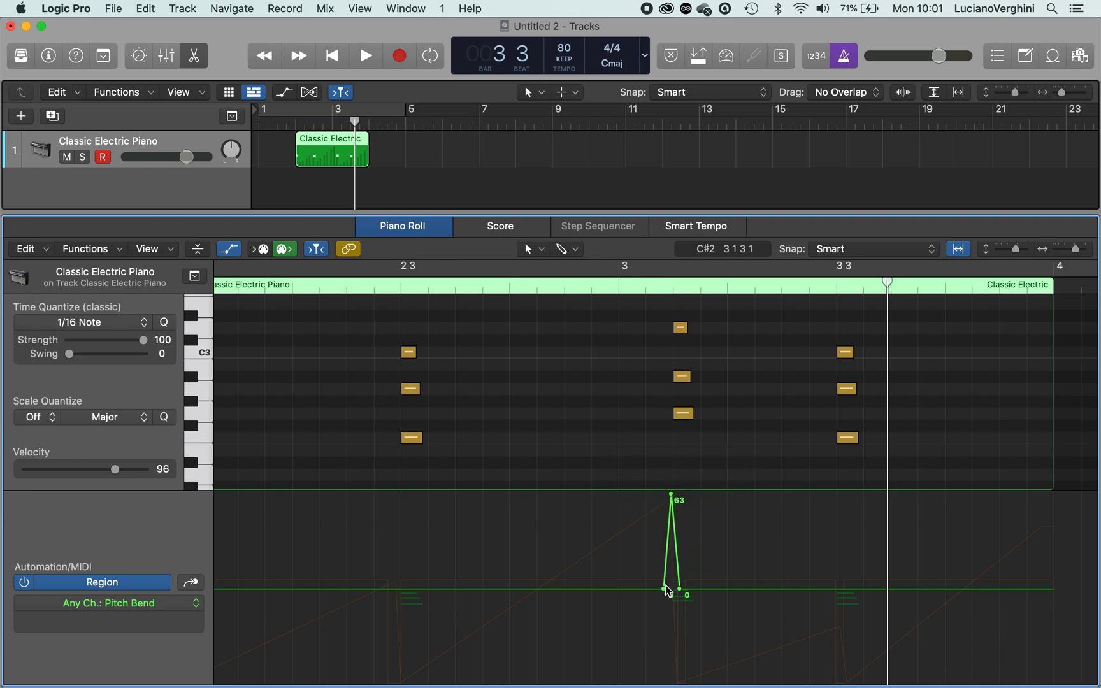
scroll(664, 590, "left", 5)
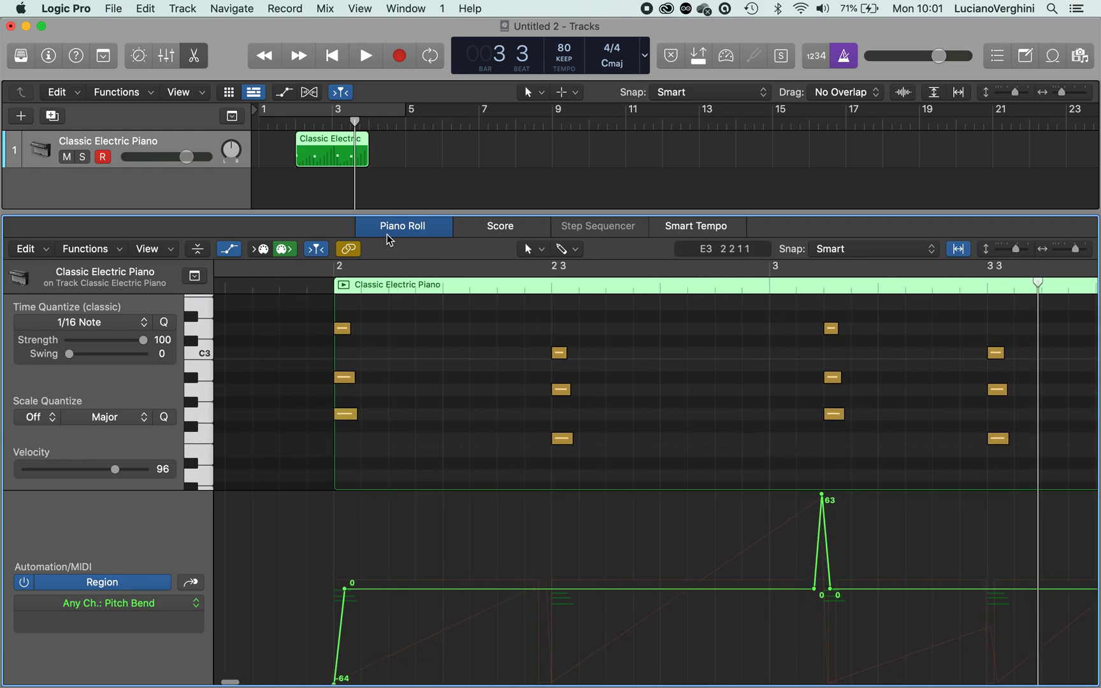
key("shift+space")
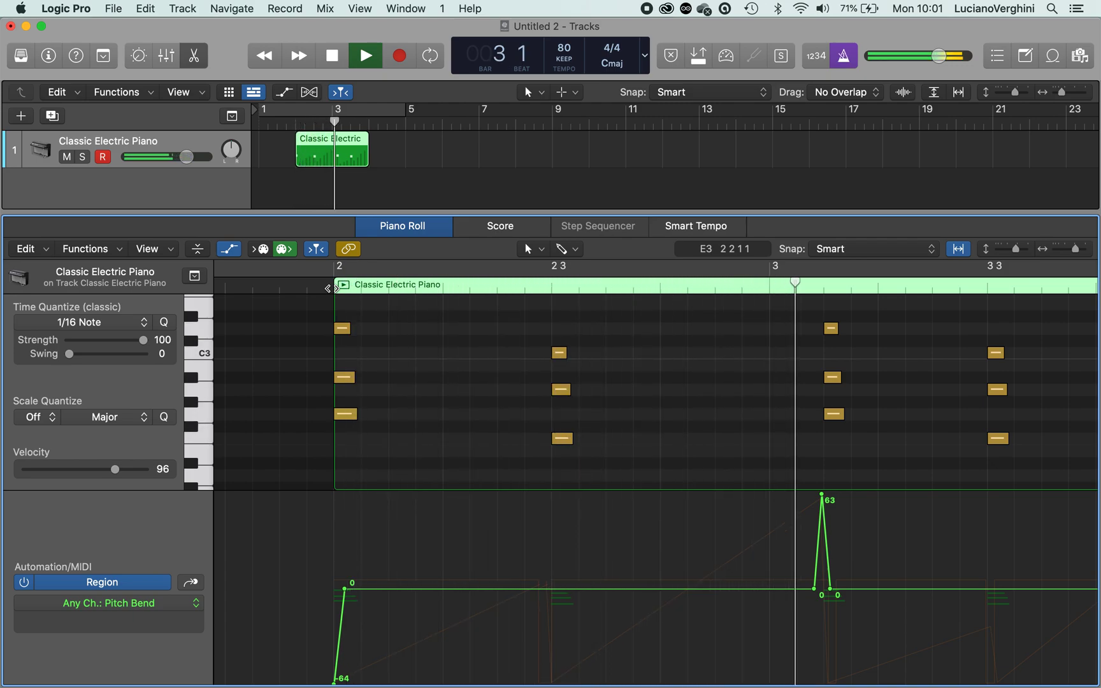
key("space")
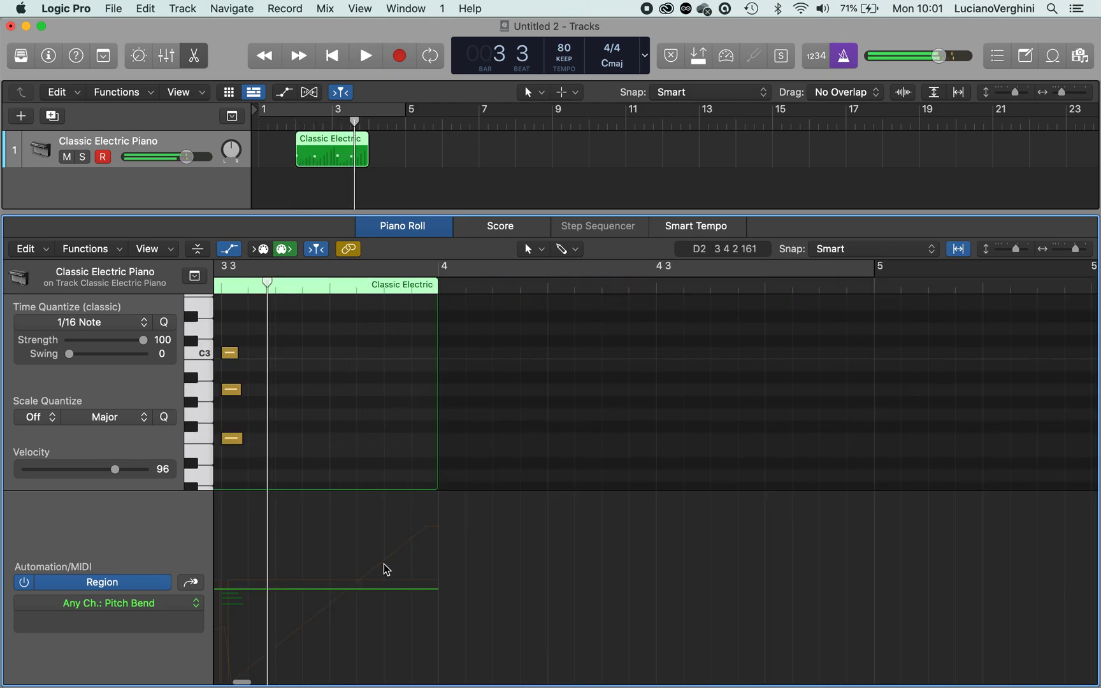
Widen the spike by moving its right node later, auditioning from just before bar 3
scroll(357, 565, "left", 5)
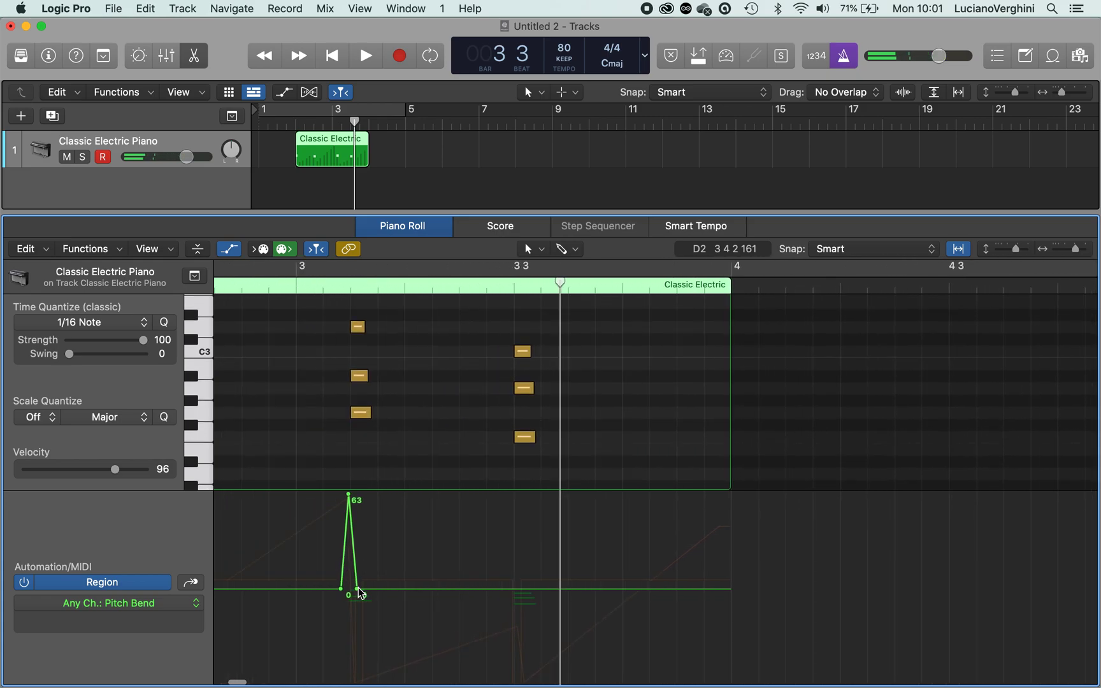
left_click_drag(358, 589, 361, 588)
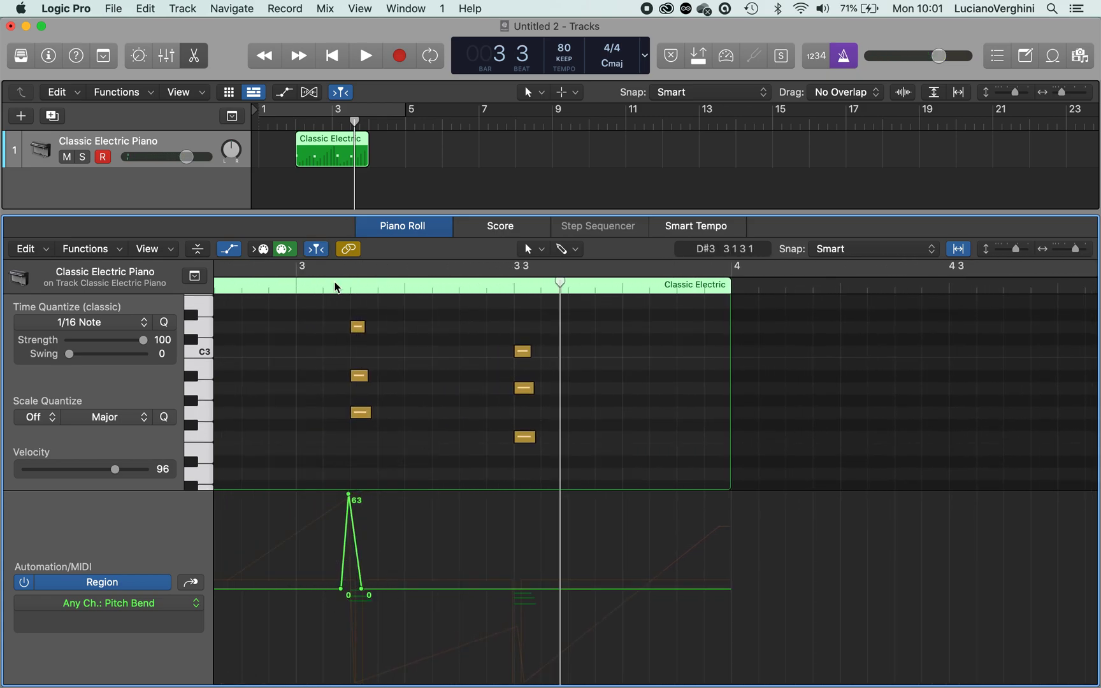
left_click(310, 285)
key("space")
key("space")
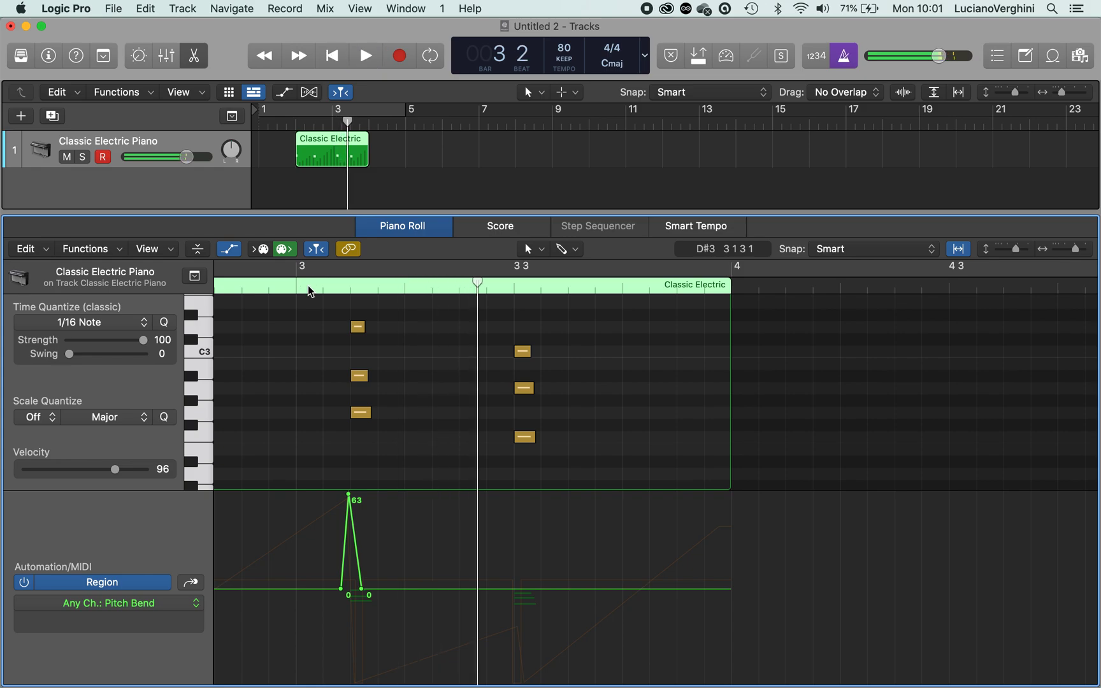
left_click_drag(362, 590, 371, 589)
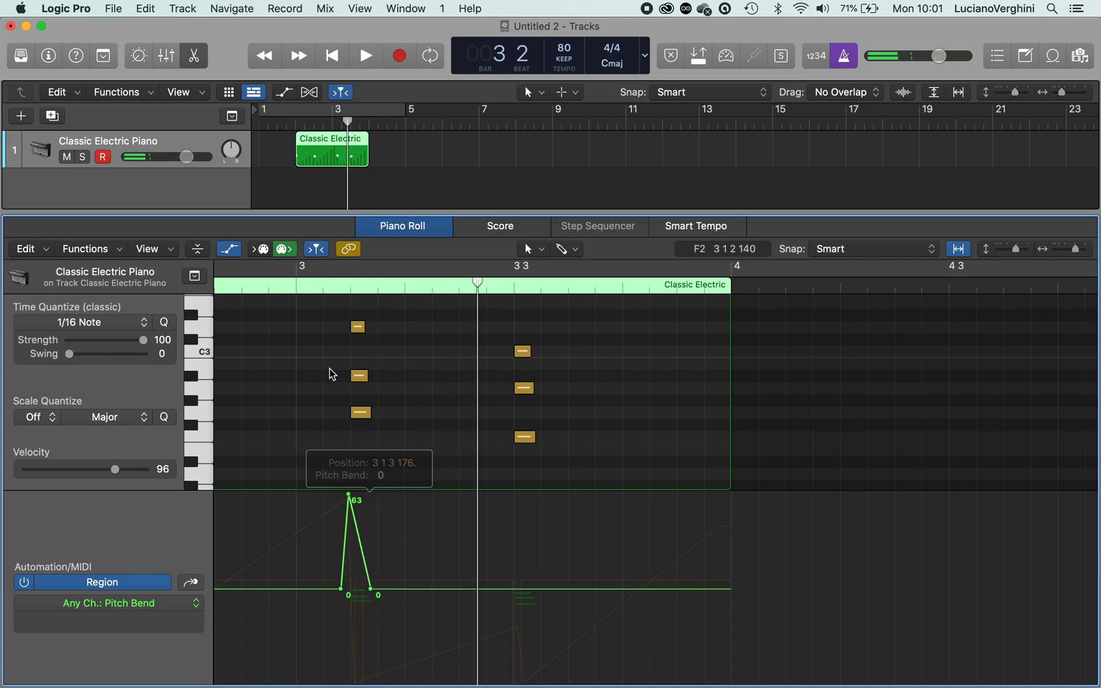
left_click(295, 291)
key("space")
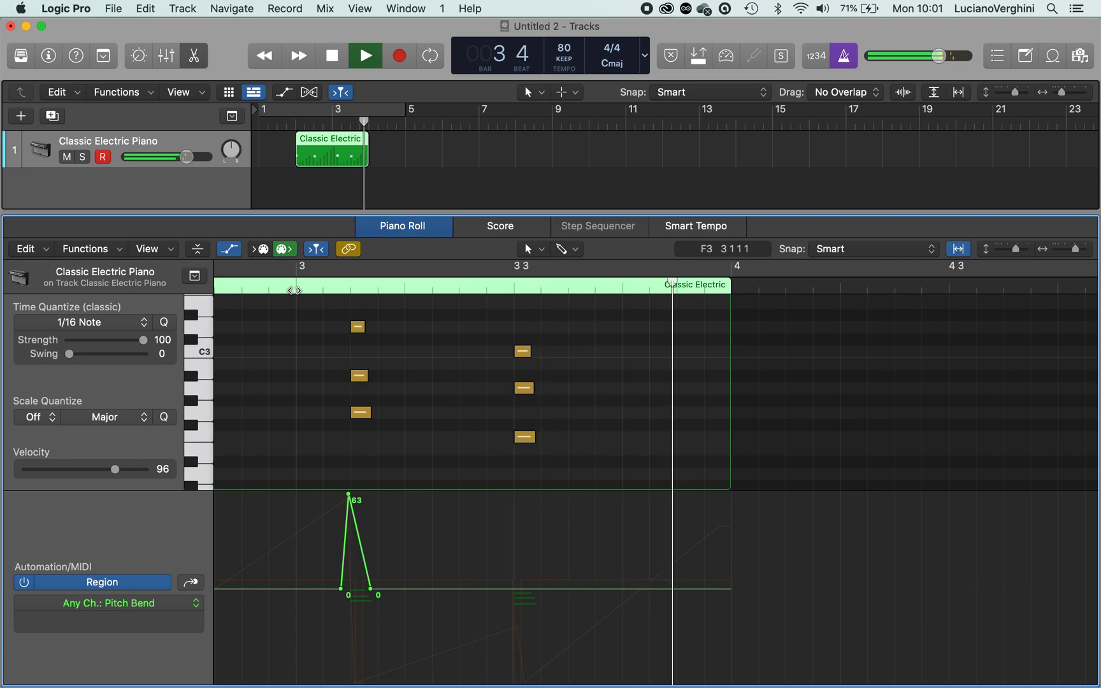
key("space")
scroll(487, 485, "left", 3)
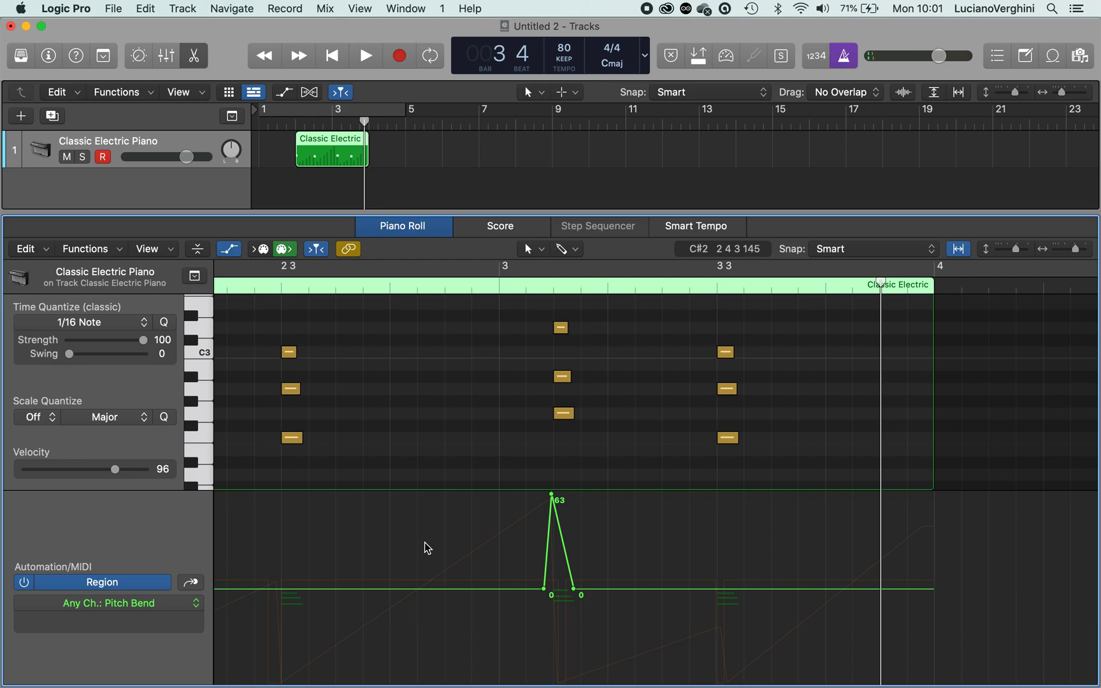
Open the Any Ch.: Pitch Bend parameter popup in the Automation/MIDI area
left_click(107, 604)
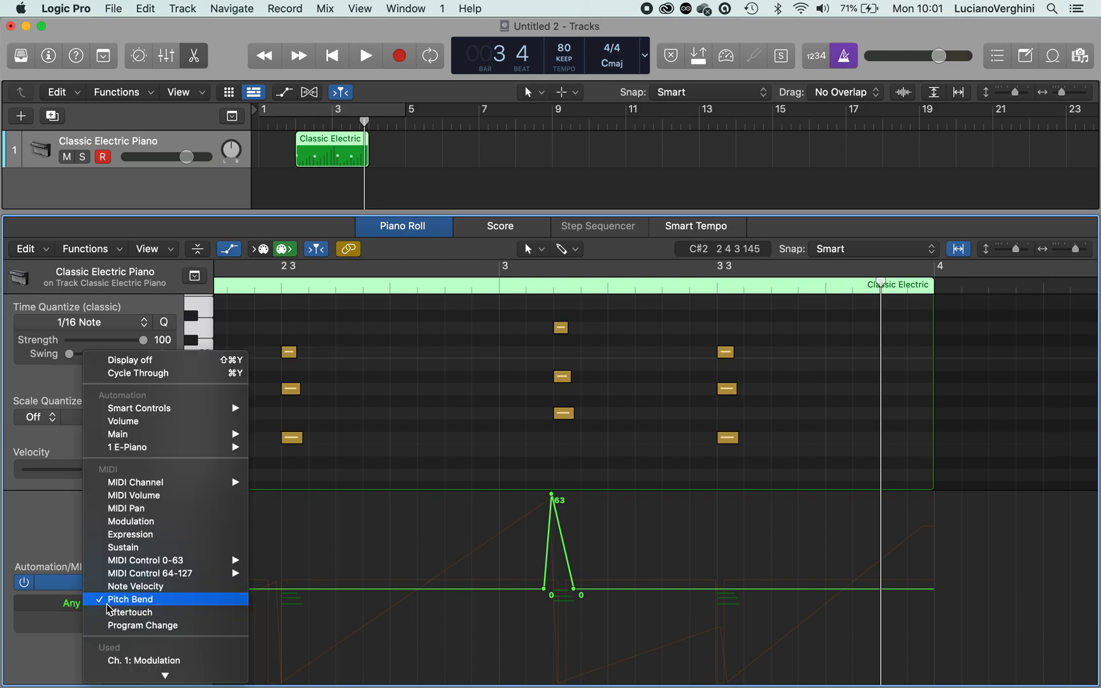